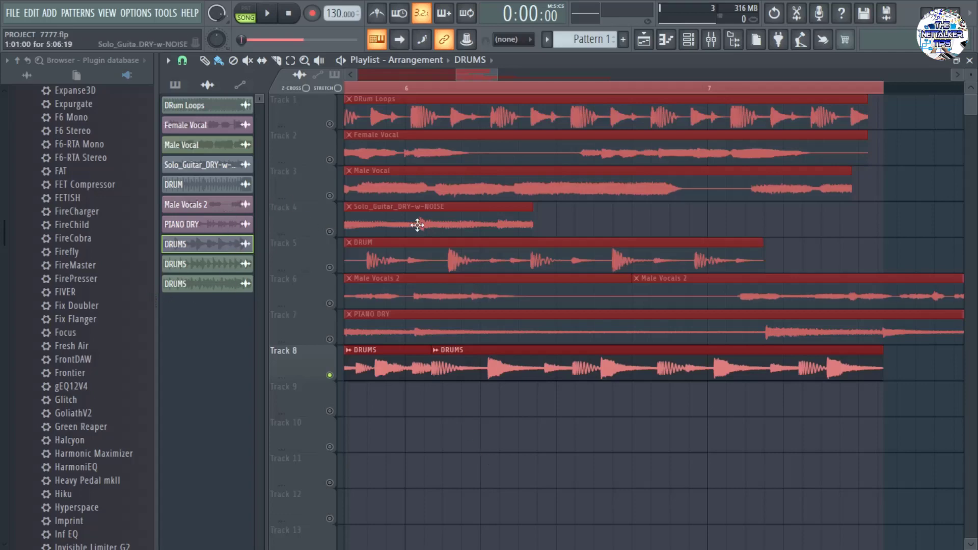
Step: Show the Mixer below the playlist using the toolbar's View mixer button
{"action": "left_click", "coordinate": [714, 45]}
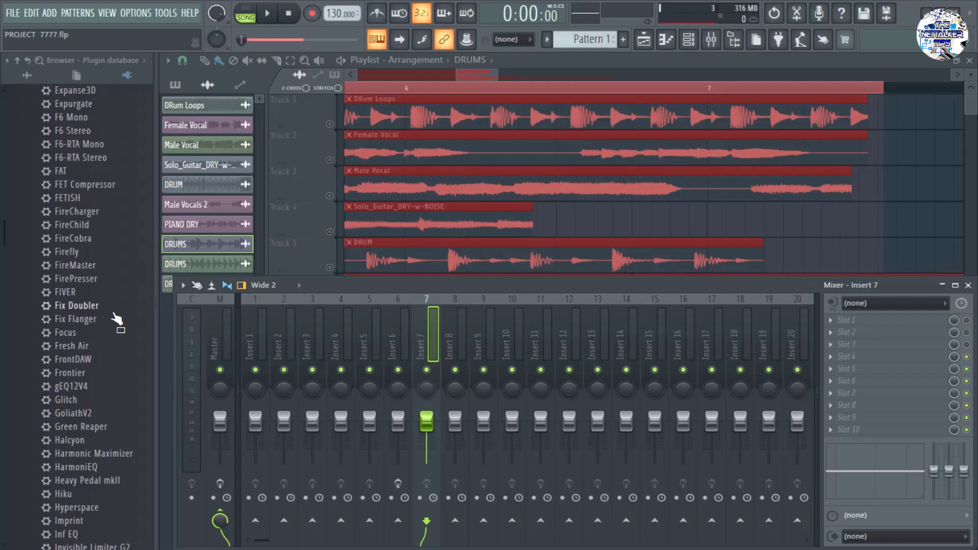
Step: Drag Fresh Air from the plugin database onto Insert 7's first slot and position its window
{"action": "scroll", "coordinate": [116, 318], "scroll_direction": "down", "scroll_amount": 4}
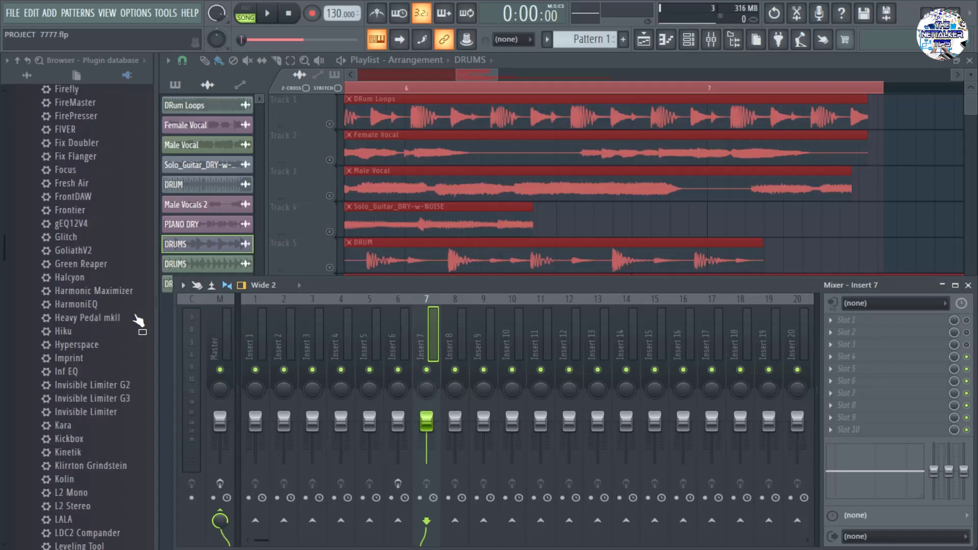
{"action": "scroll", "coordinate": [127, 301], "scroll_direction": "up", "scroll_amount": 5}
{"action": "scroll", "coordinate": [126, 285], "scroll_direction": "up", "scroll_amount": 3}
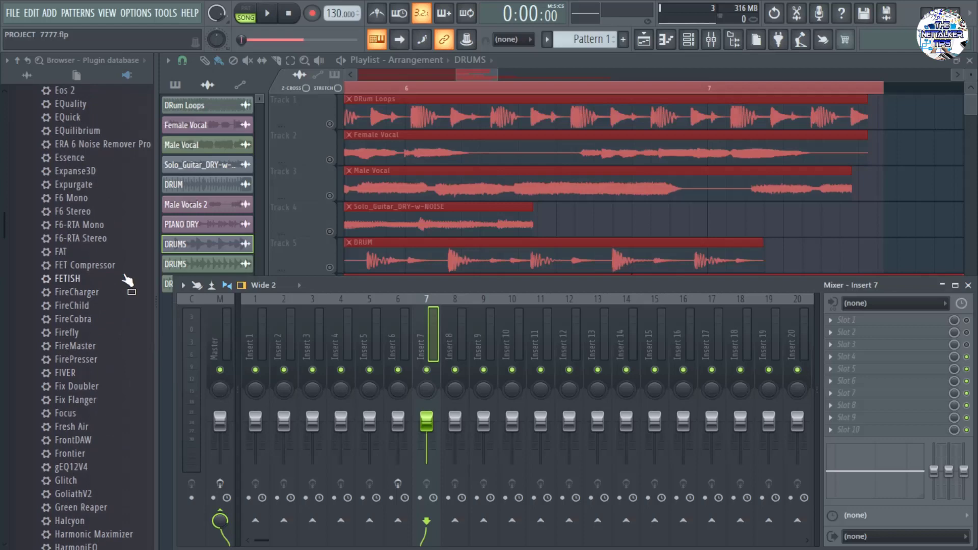
{"action": "scroll", "coordinate": [111, 238], "scroll_direction": "down", "scroll_amount": 2}
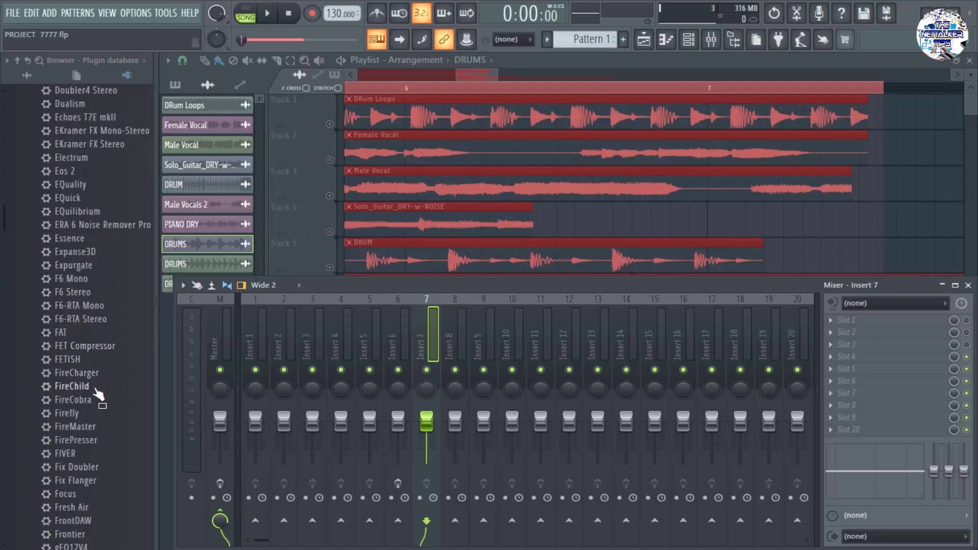
{"action": "left_click_drag", "start_coordinate": [73, 430], "coordinate": [868, 319]}
{"action": "left_click_drag", "start_coordinate": [537, 122], "coordinate": [578, 134]}
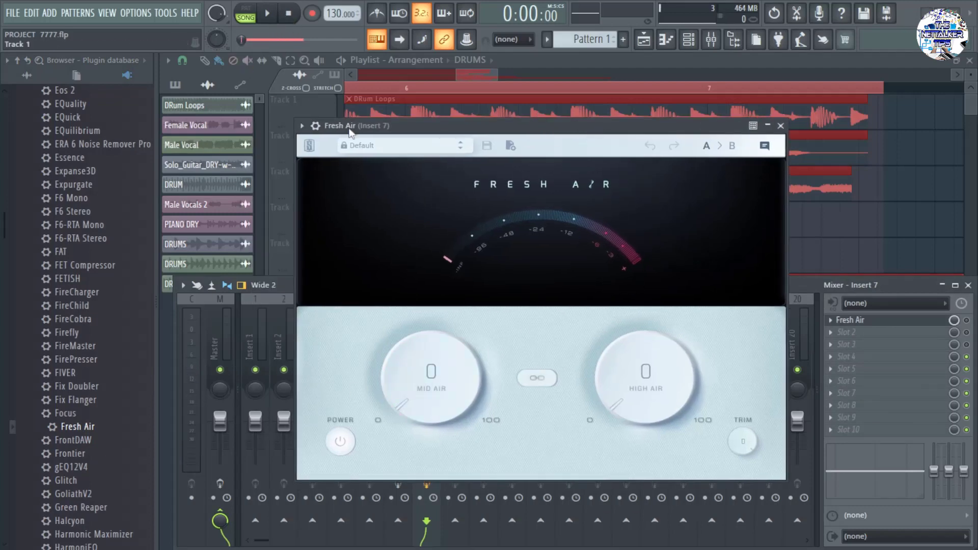
Step: Hide the mixer with F9 and play the song, keeping Fresh Air floating over the DRUMS track
{"action": "left_click_drag", "start_coordinate": [487, 129], "coordinate": [536, 158]}
{"action": "key", "text": "F9"}
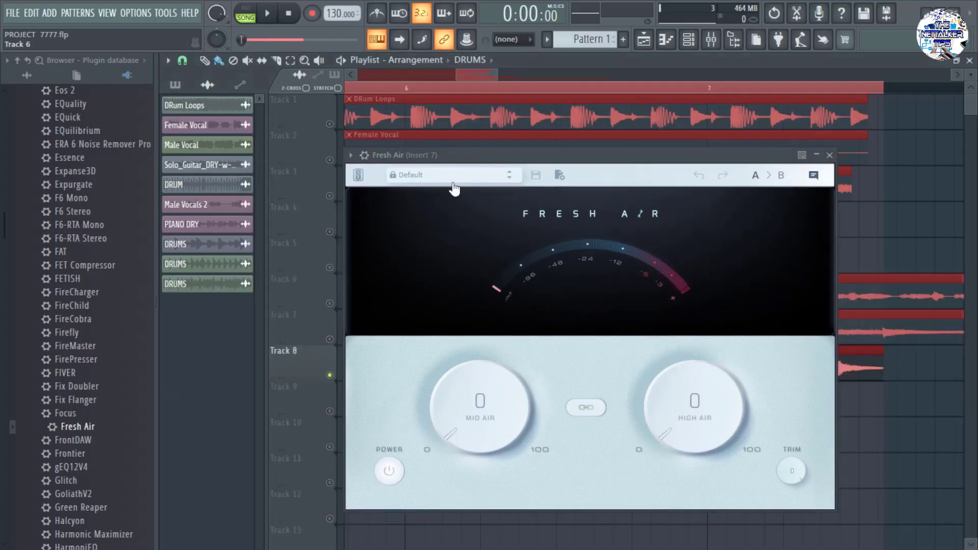
{"action": "scroll", "coordinate": [310, 276], "scroll_direction": "down", "scroll_amount": 5}
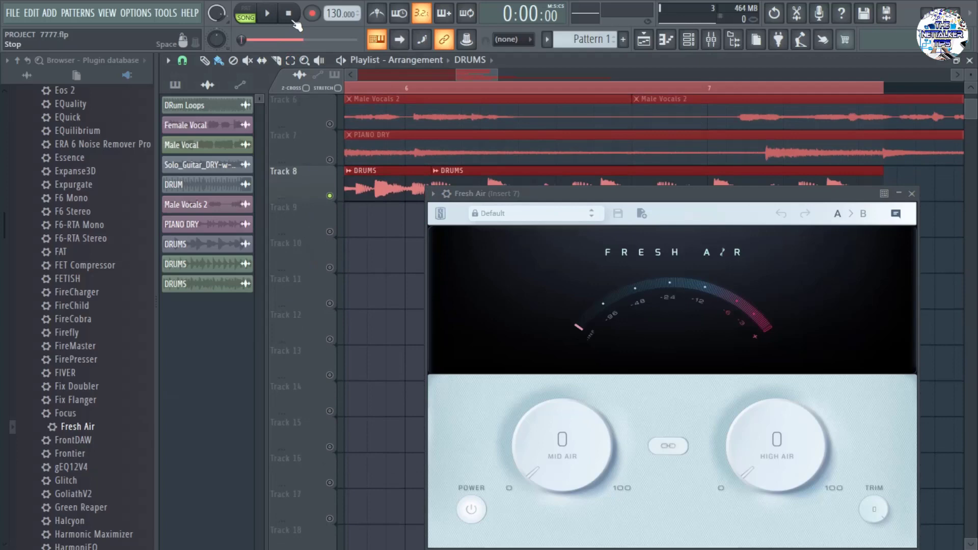
{"action": "left_click", "coordinate": [269, 14]}
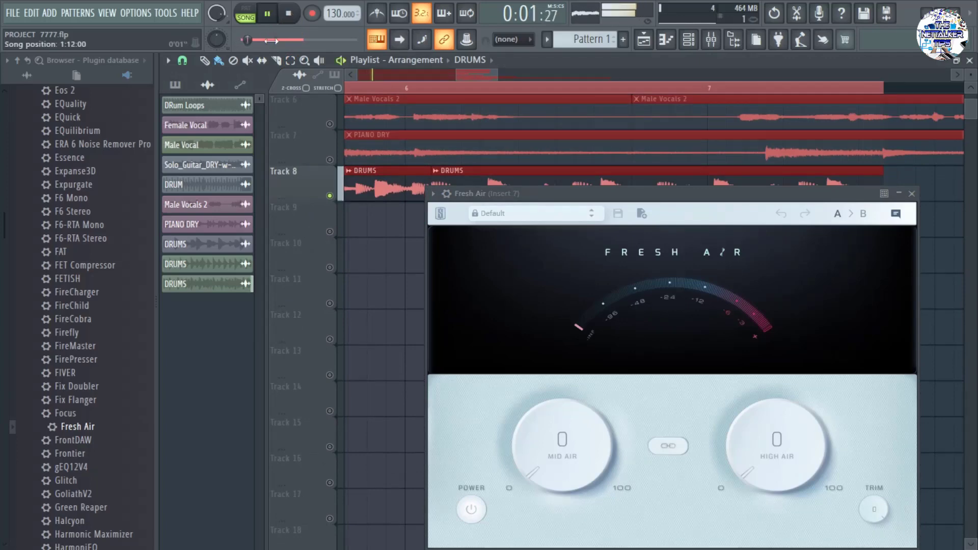
Step: Close the Fresh Air plugin window
{"action": "left_click", "coordinate": [912, 193]}
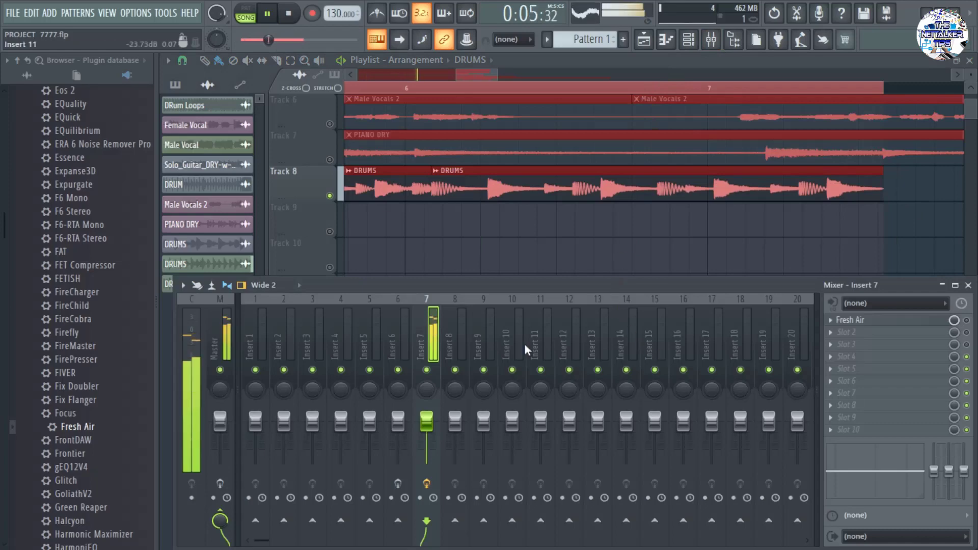
{"action": "scroll", "coordinate": [489, 196], "scroll_direction": "up", "scroll_amount": 2}
{"action": "scroll", "coordinate": [515, 210], "scroll_direction": "down", "scroll_amount": 2}
{"action": "scroll", "coordinate": [525, 203], "scroll_direction": "up", "scroll_amount": 3}
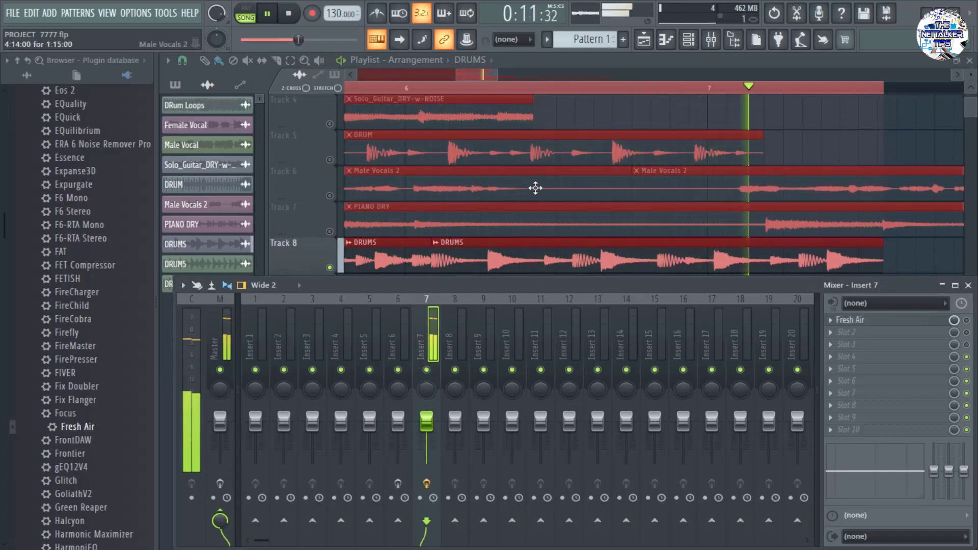
Step: Stop playback at the start and bring the mixer back up on Insert 7
{"action": "key", "text": "F9"}
{"action": "scroll", "coordinate": [395, 71], "scroll_direction": "down", "scroll_amount": 2}
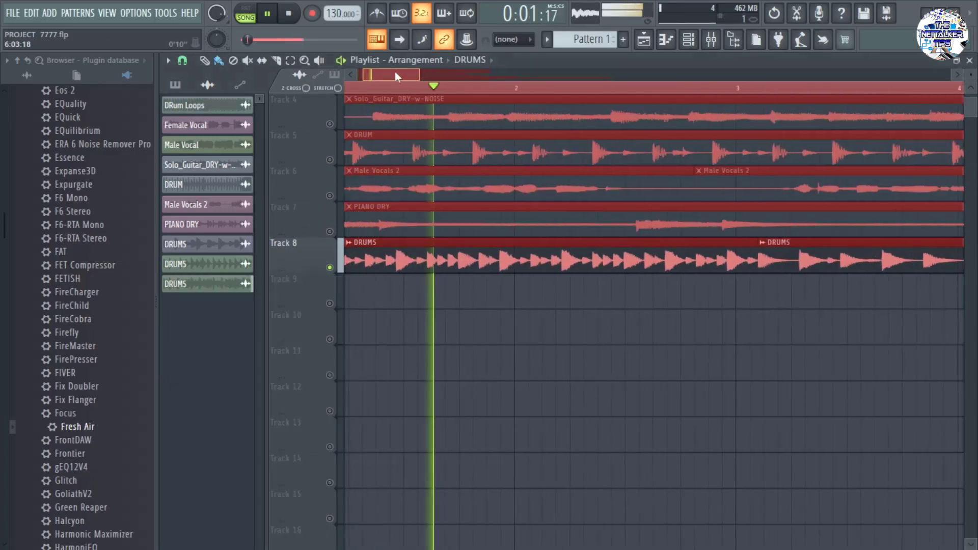
{"action": "scroll", "coordinate": [475, 153], "scroll_direction": "down", "scroll_amount": 3}
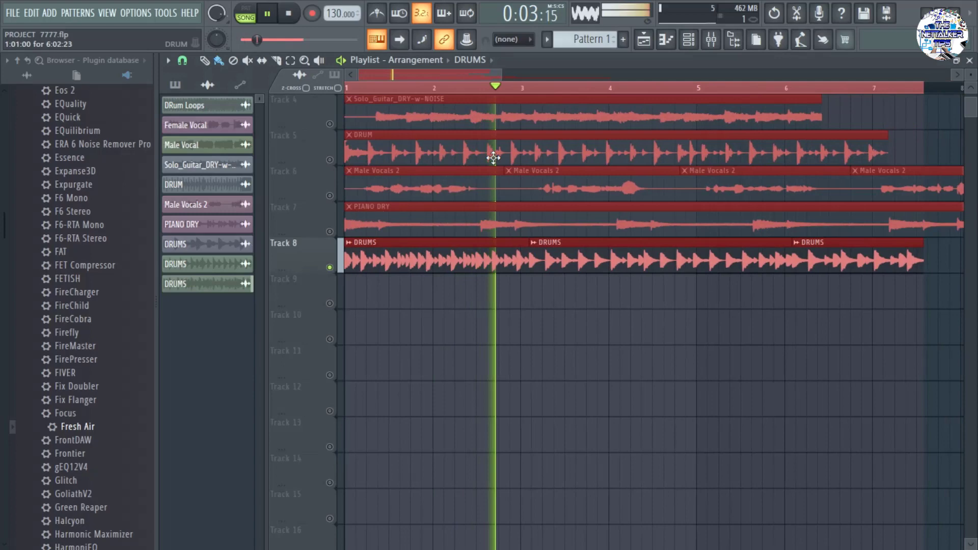
{"action": "left_click", "coordinate": [298, 23]}
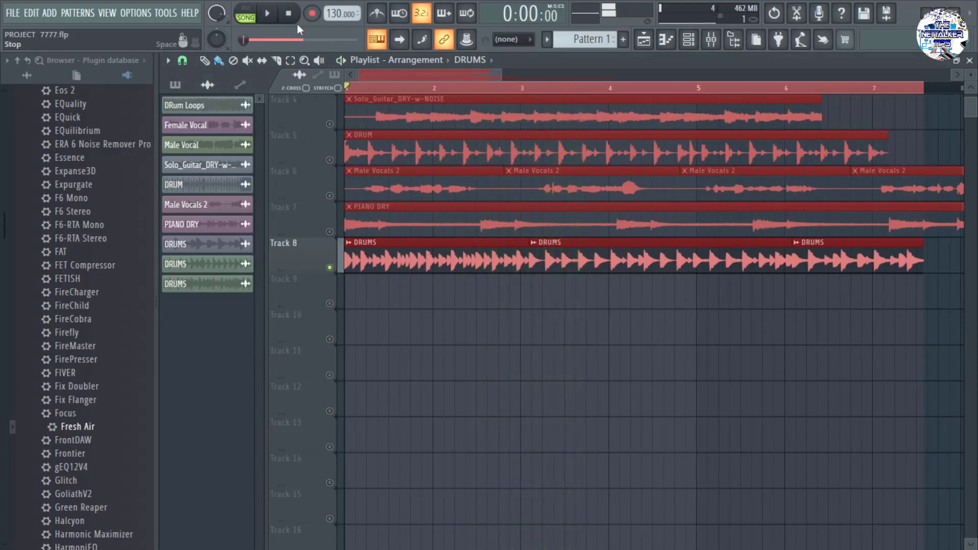
{"action": "left_click", "coordinate": [713, 43]}
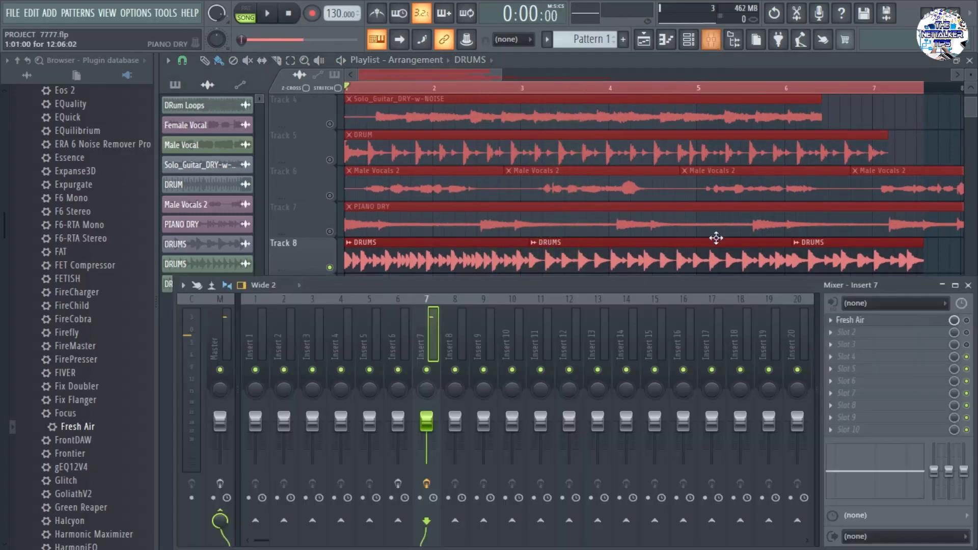
Step: Play the song, reopen Fresh Air from Insert 7, raise Mid Air to 10, then stop
{"action": "left_click", "coordinate": [278, 15]}
{"action": "left_click", "coordinate": [850, 320]}
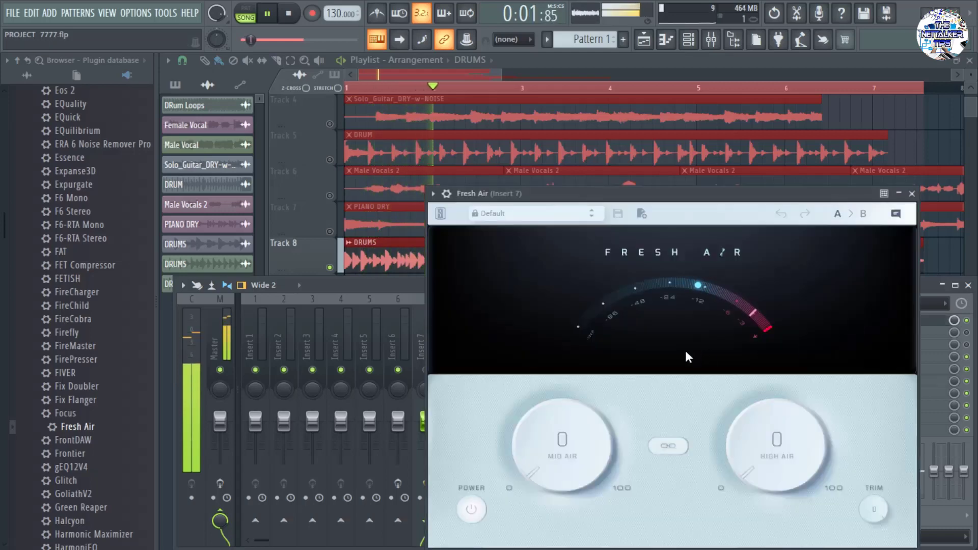
{"action": "left_click_drag", "start_coordinate": [561, 194], "coordinate": [474, 185]}
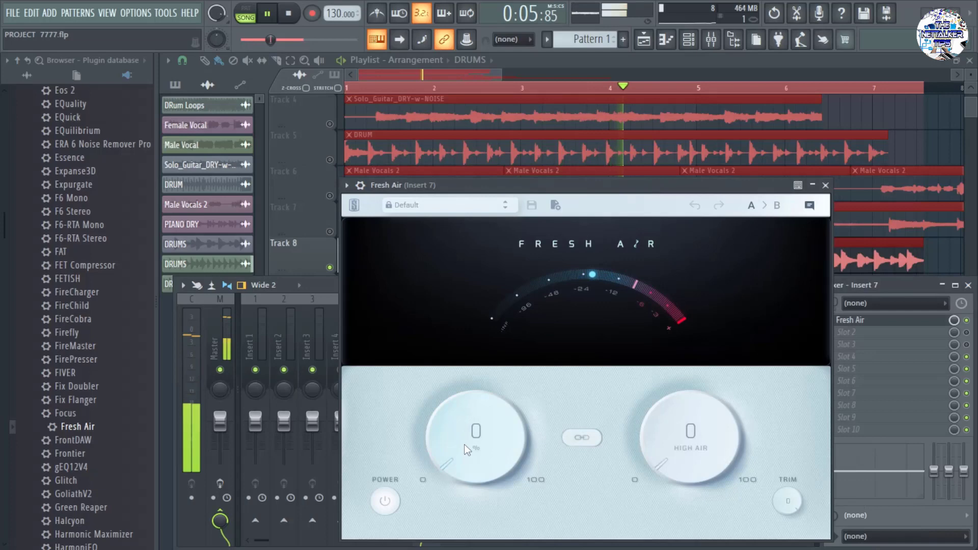
{"action": "mouse_move", "coordinate": [464, 444]}
{"action": "left_mouse_down"}
{"action": "mouse_move", "coordinate": [467, 408]}
{"action": "mouse_move", "coordinate": [474, 459]}
{"action": "mouse_move", "coordinate": [475, 432]}
{"action": "mouse_move", "coordinate": [480, 441]}
{"action": "left_mouse_up"}
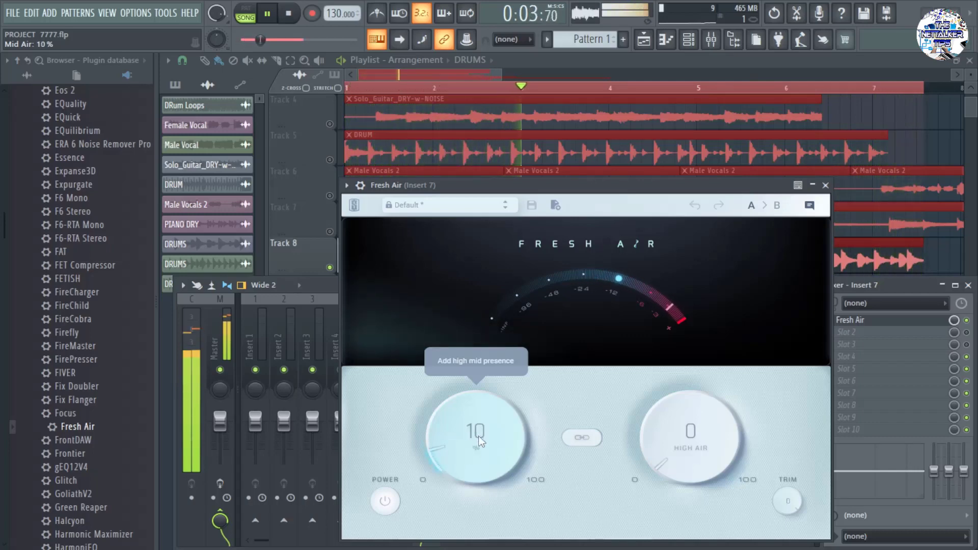
{"action": "key", "text": "space"}
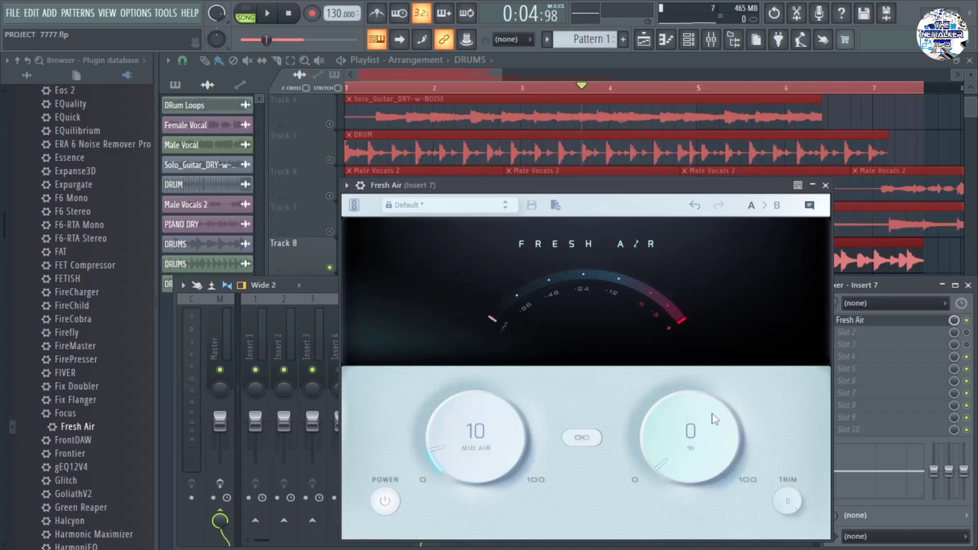
Step: While the drums play, dial Fresh Air to Mid Air 26 and High Air 36, then stop
{"action": "left_click", "coordinate": [268, 15]}
{"action": "left_click_drag", "start_coordinate": [473, 456], "coordinate": [469, 432]}
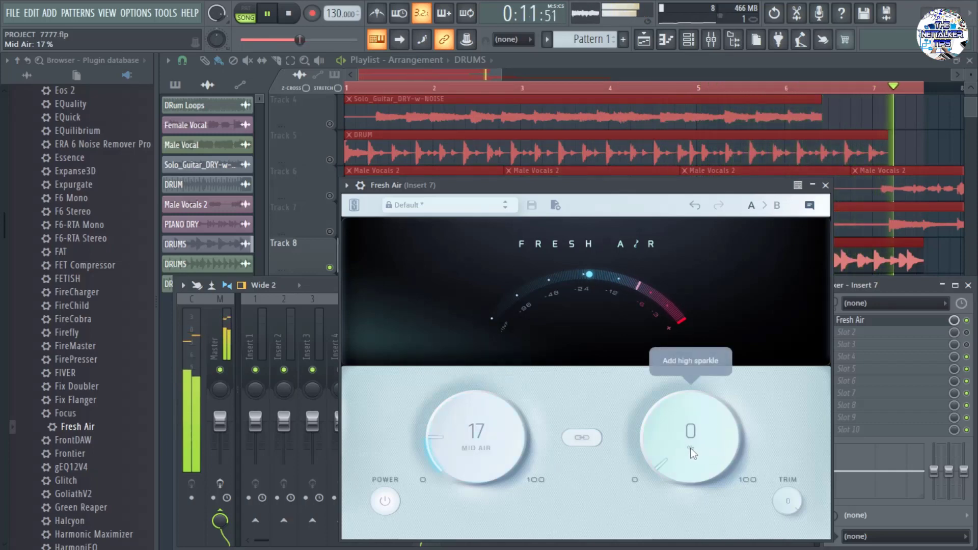
{"action": "left_click_drag", "start_coordinate": [698, 453], "coordinate": [689, 310]}
{"action": "left_click_drag", "start_coordinate": [690, 411], "coordinate": [676, 436]}
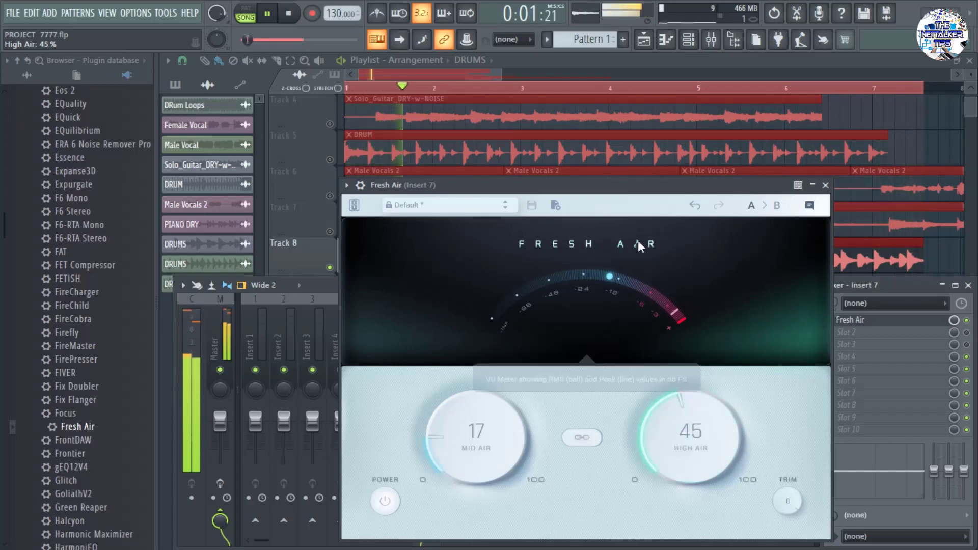
{"action": "left_click_drag", "start_coordinate": [560, 185], "coordinate": [557, 141]}
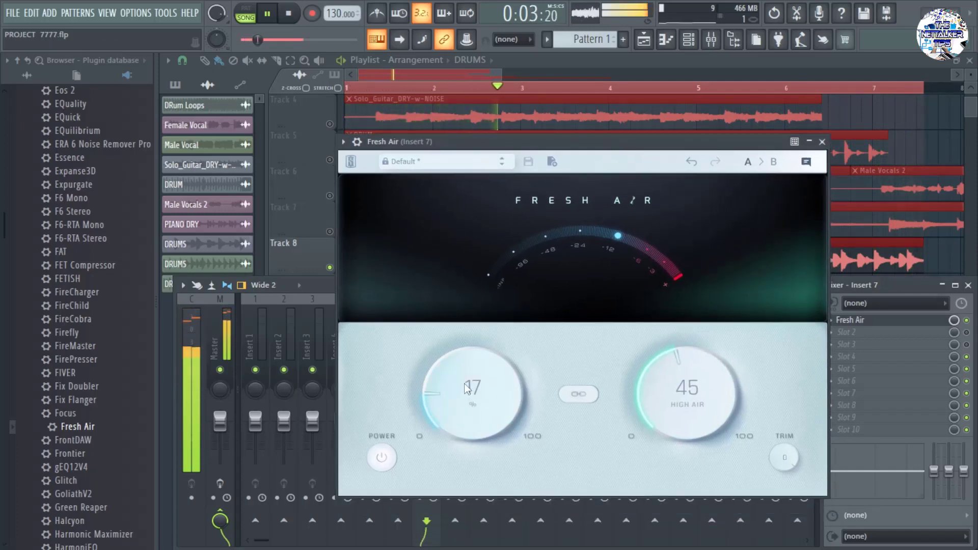
{"action": "left_click_drag", "start_coordinate": [683, 386], "coordinate": [684, 406]}
{"action": "mouse_move", "coordinate": [453, 397]}
{"action": "left_mouse_down"}
{"action": "mouse_move", "coordinate": [458, 372]}
{"action": "mouse_move", "coordinate": [461, 391]}
{"action": "left_mouse_up"}
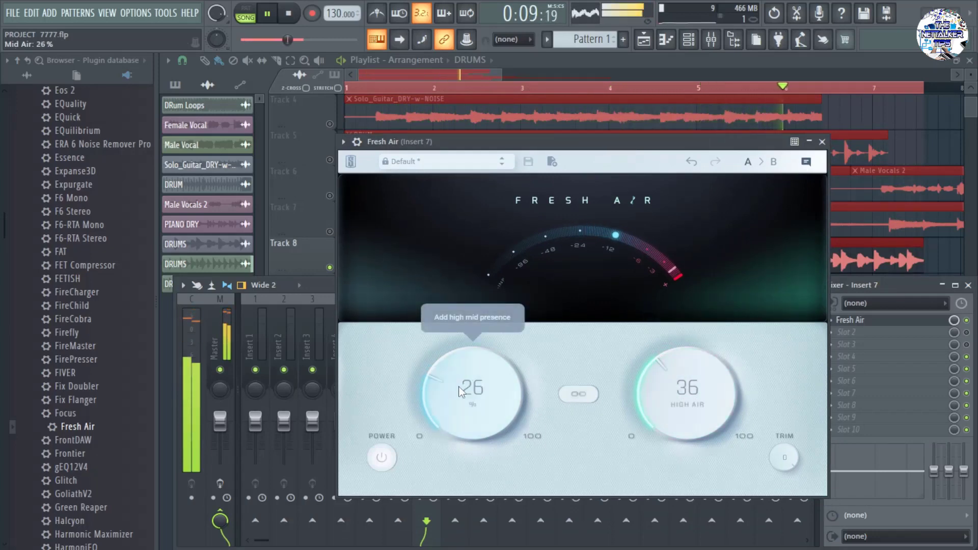
{"action": "key", "text": "space"}
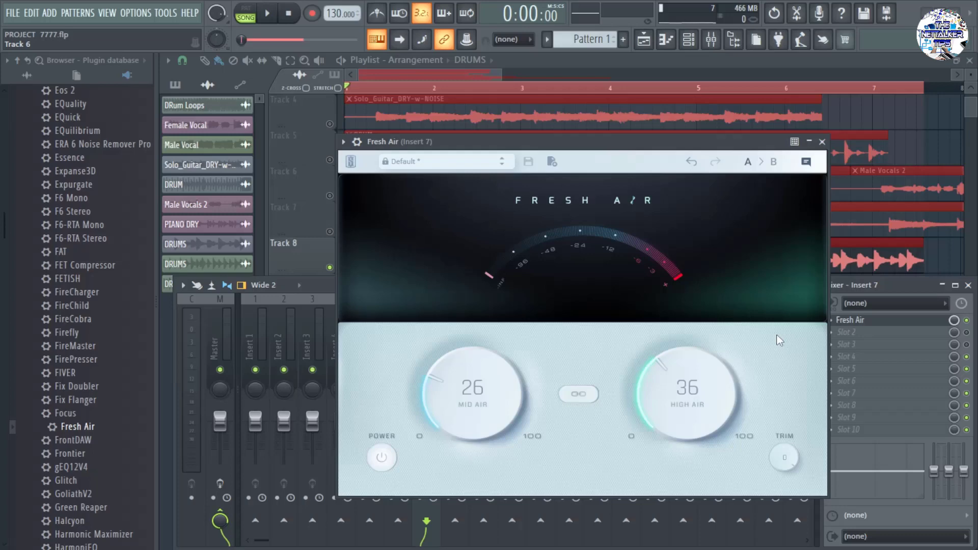
{"action": "left_click_drag", "start_coordinate": [585, 145], "coordinate": [551, 160]}
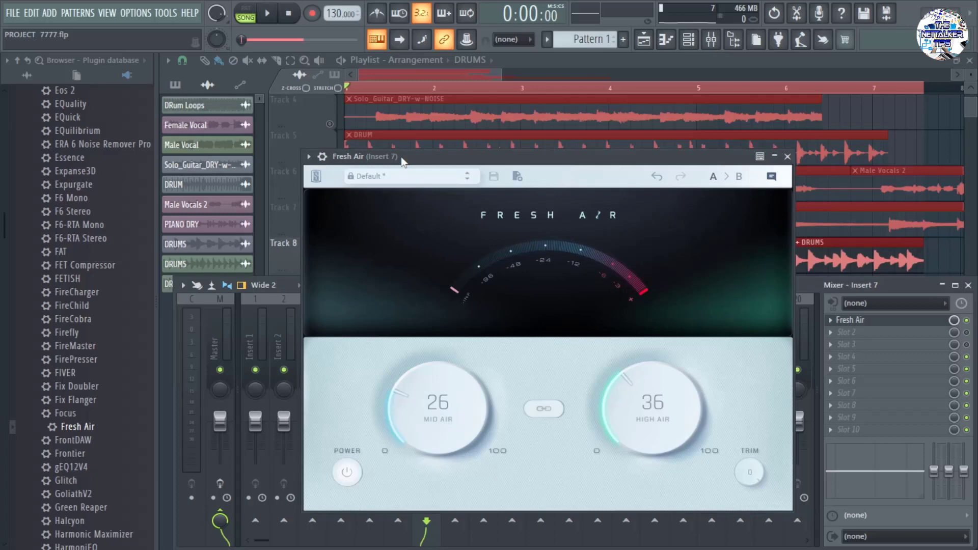
Step: Play the song and toggle Fresh Air's bypass twice to compare against the dry drums
{"action": "left_click", "coordinate": [268, 15]}
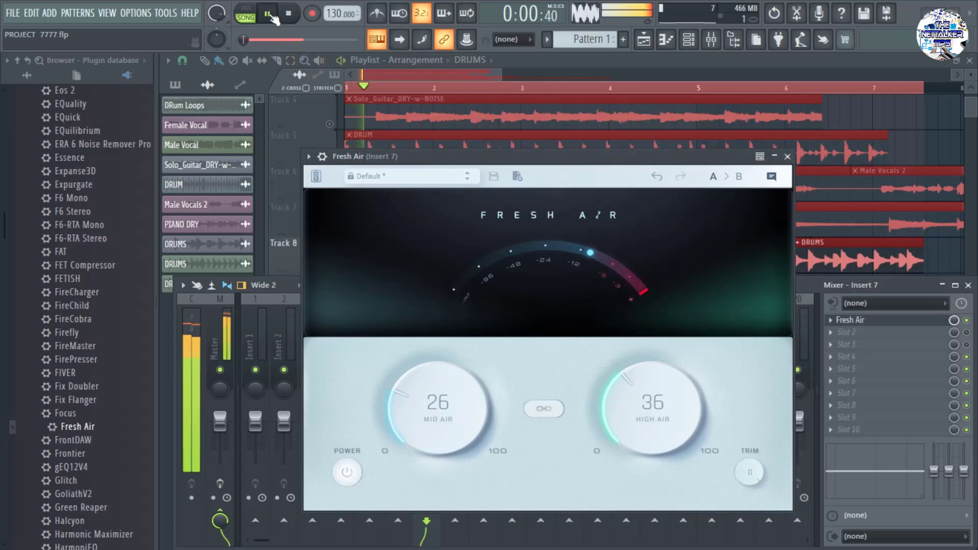
{"action": "left_click", "coordinate": [347, 473]}
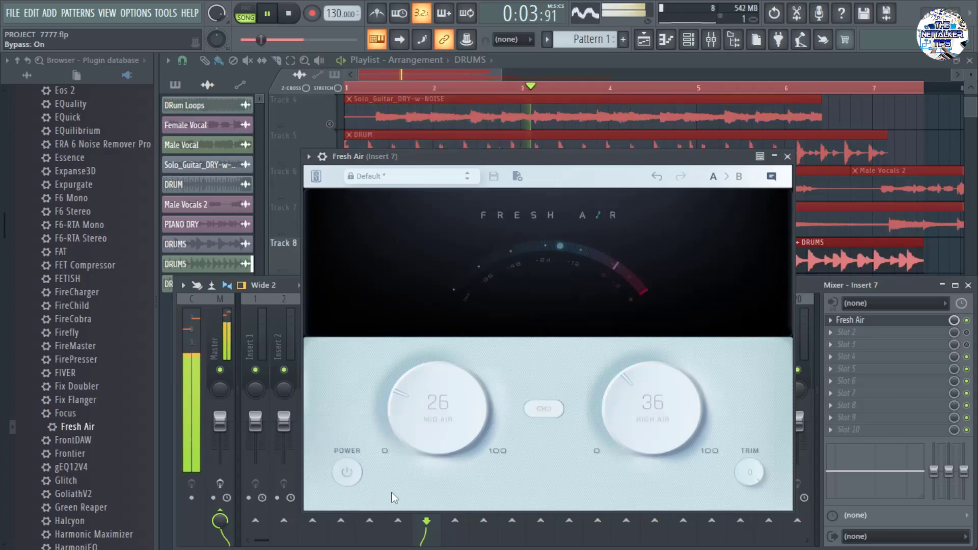
{"action": "left_click", "coordinate": [348, 473]}
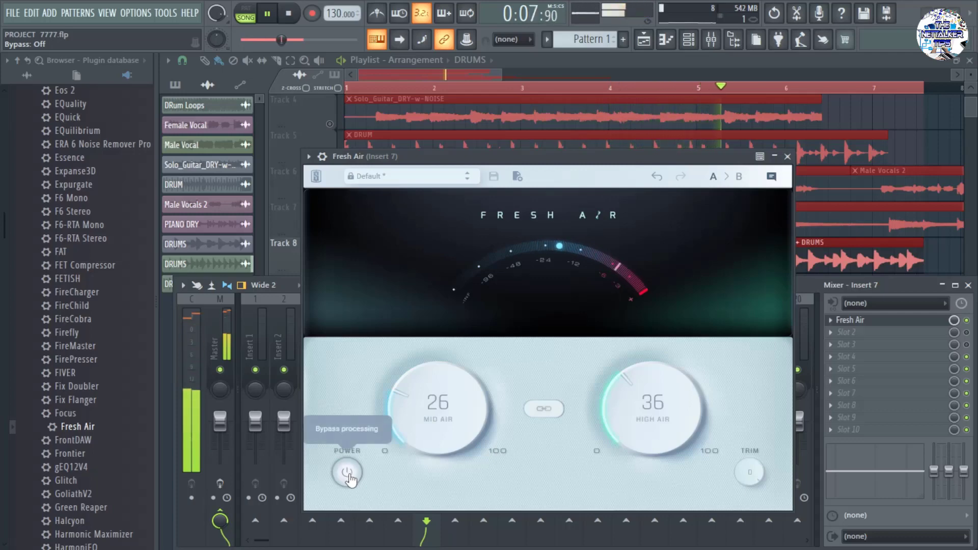
{"action": "left_click", "coordinate": [348, 473]}
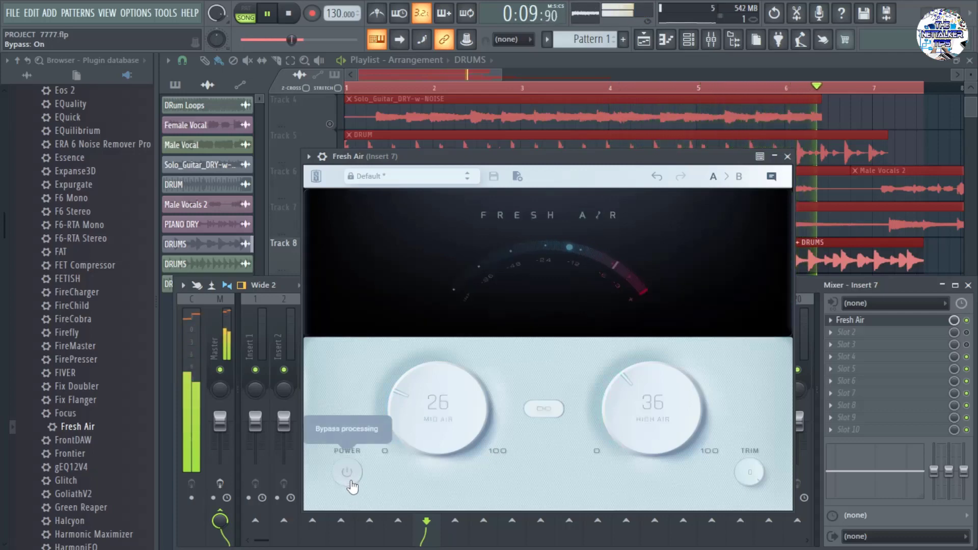
{"action": "left_click", "coordinate": [349, 479]}
Step: Set Mid Air to 38 and High Air to 46, A/B against bypass, then stop playback
{"action": "left_click_drag", "start_coordinate": [430, 405], "coordinate": [425, 397]}
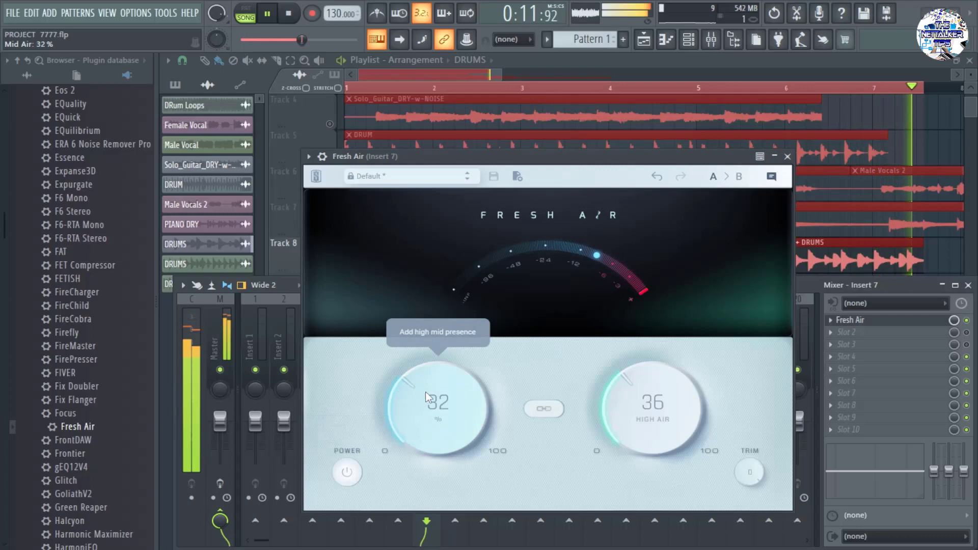
{"action": "left_click_drag", "start_coordinate": [613, 404], "coordinate": [634, 386]}
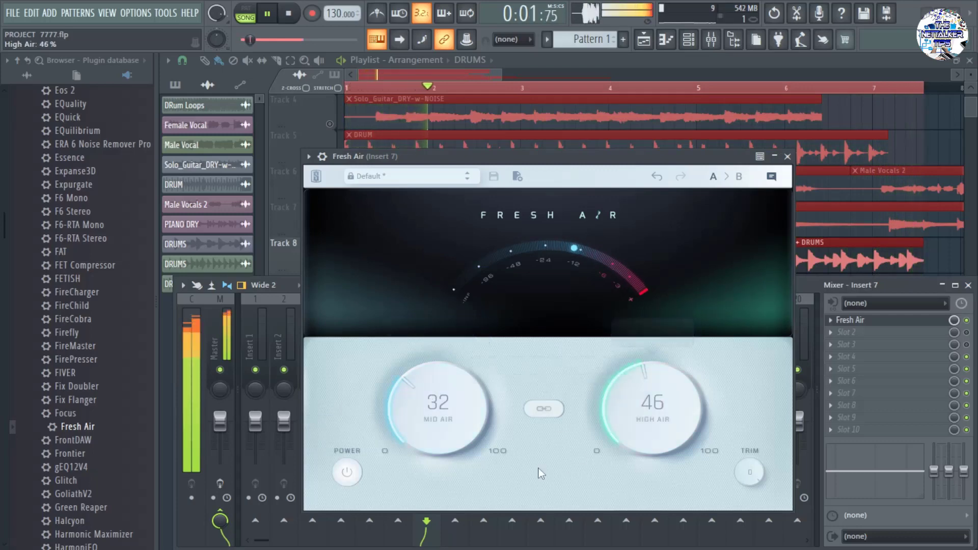
{"action": "left_click", "coordinate": [344, 478]}
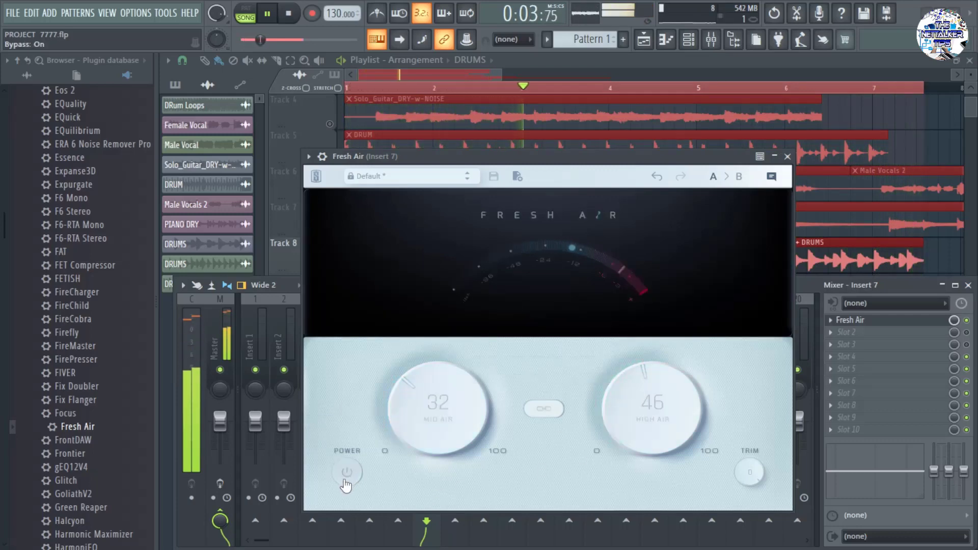
{"action": "left_click", "coordinate": [347, 479]}
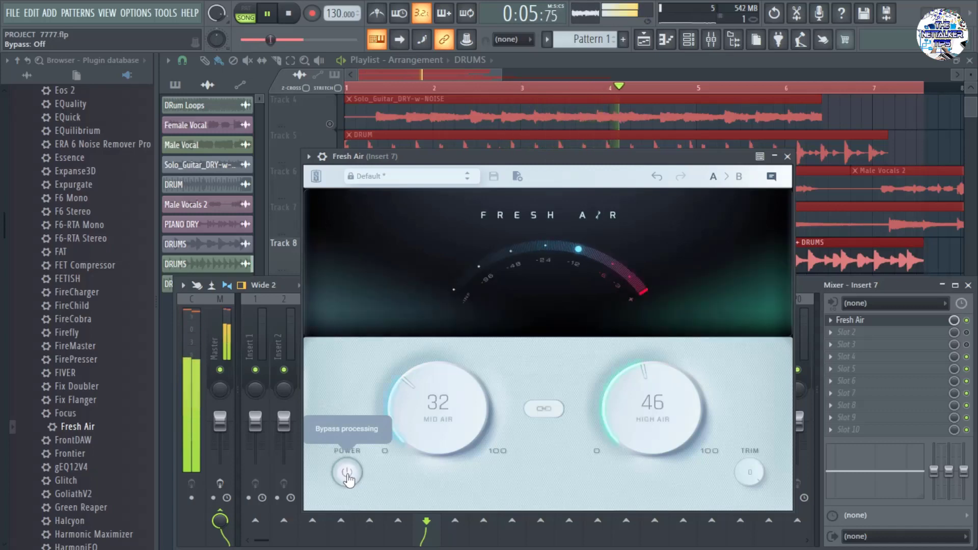
{"action": "left_click_drag", "start_coordinate": [436, 407], "coordinate": [438, 396]}
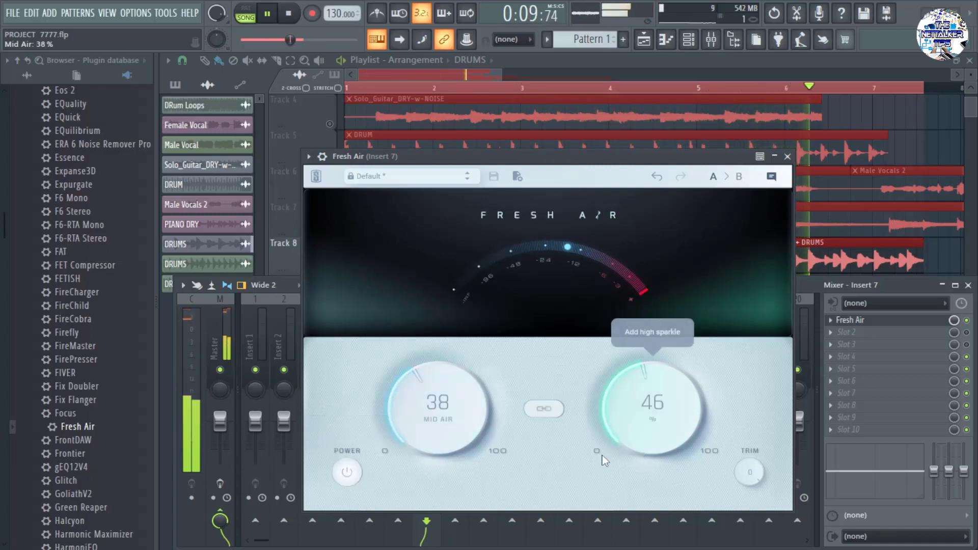
{"action": "left_click", "coordinate": [347, 472]}
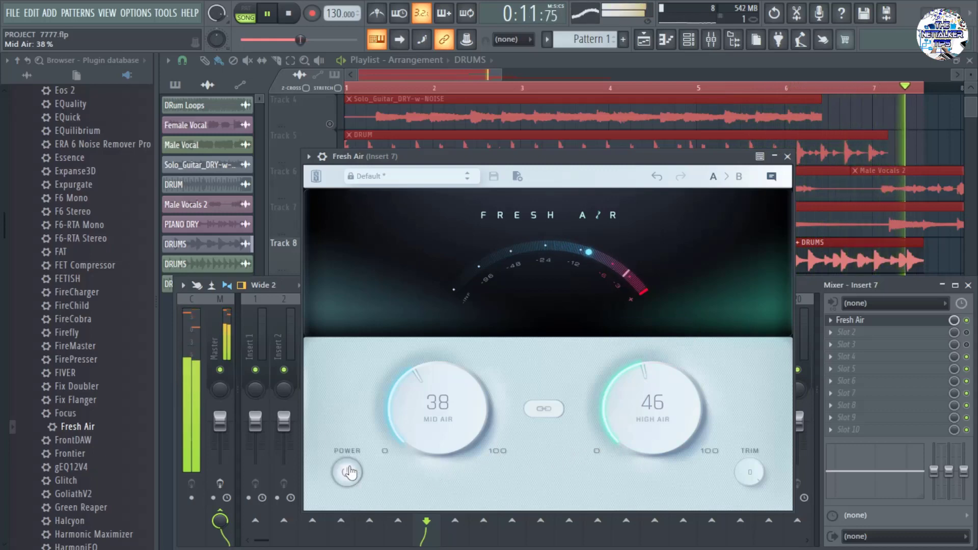
{"action": "left_click", "coordinate": [350, 475]}
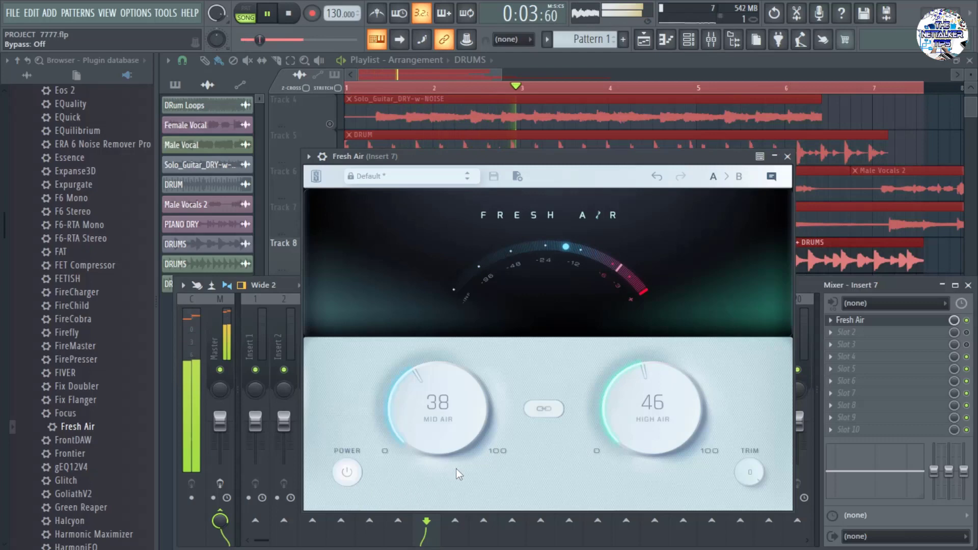
{"action": "left_click", "coordinate": [297, 13]}
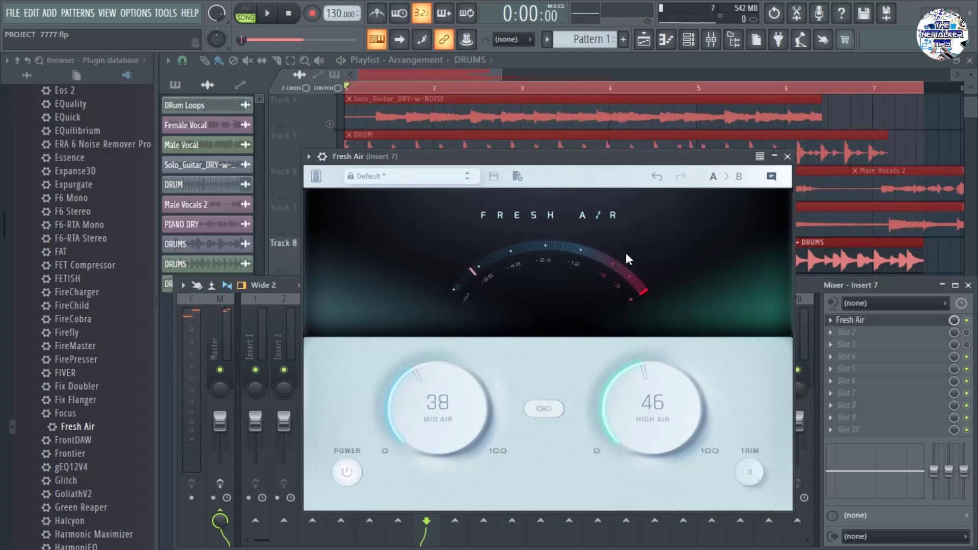
Step: Reposition the plugin window, play the song, and push Mid Air and High Air to 100
{"action": "mouse_move", "coordinate": [602, 166]}
{"action": "left_mouse_down"}
{"action": "mouse_move", "coordinate": [658, 141]}
{"action": "mouse_move", "coordinate": [603, 130]}
{"action": "mouse_move", "coordinate": [588, 154]}
{"action": "left_mouse_up"}
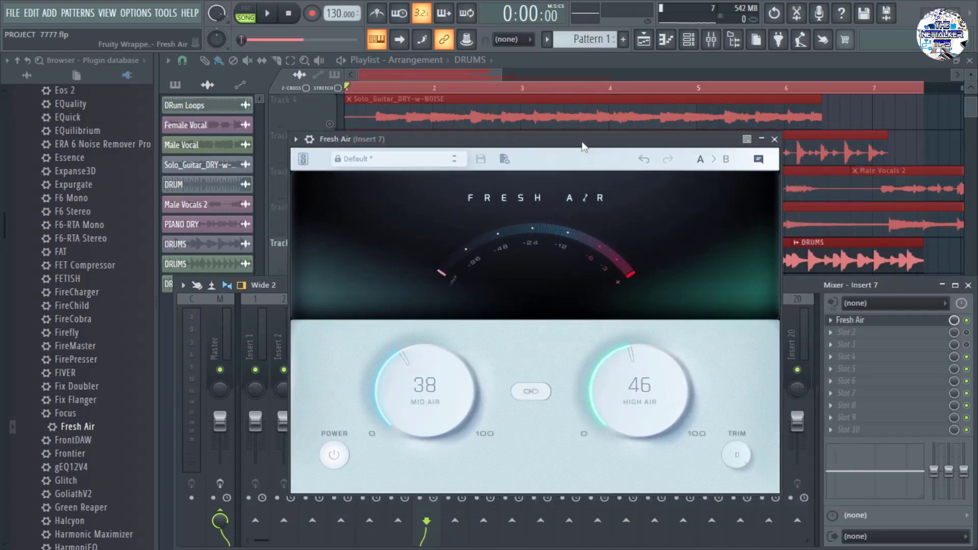
{"action": "left_click_drag", "start_coordinate": [589, 148], "coordinate": [559, 151]}
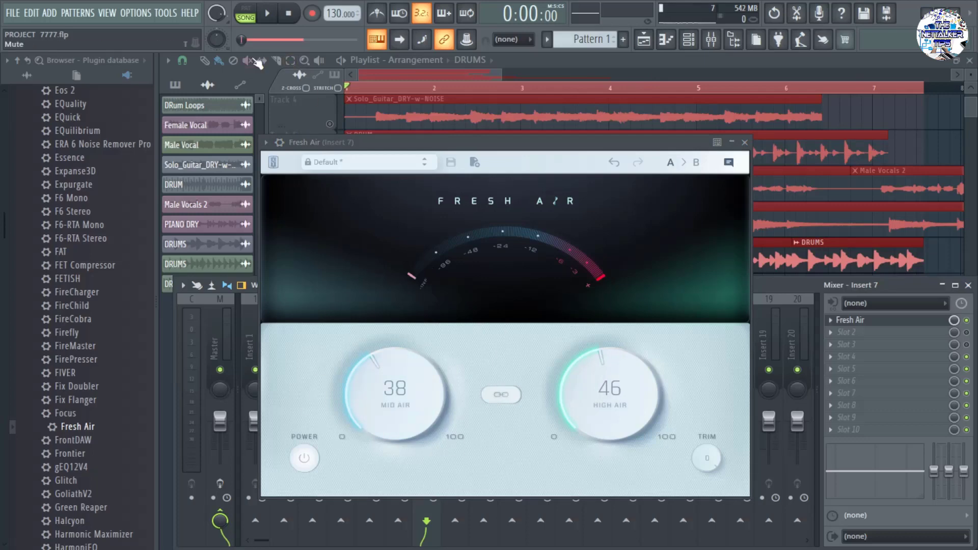
{"action": "left_click", "coordinate": [268, 15]}
{"action": "left_click_drag", "start_coordinate": [402, 390], "coordinate": [393, 197]}
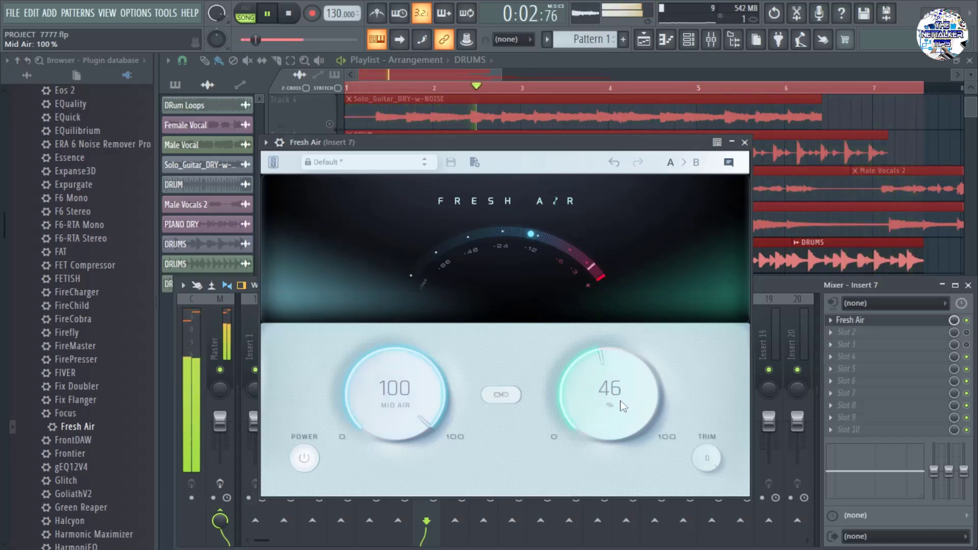
{"action": "left_click_drag", "start_coordinate": [620, 403], "coordinate": [620, 324]}
{"action": "left_click_drag", "start_coordinate": [620, 286], "coordinate": [620, 250]}
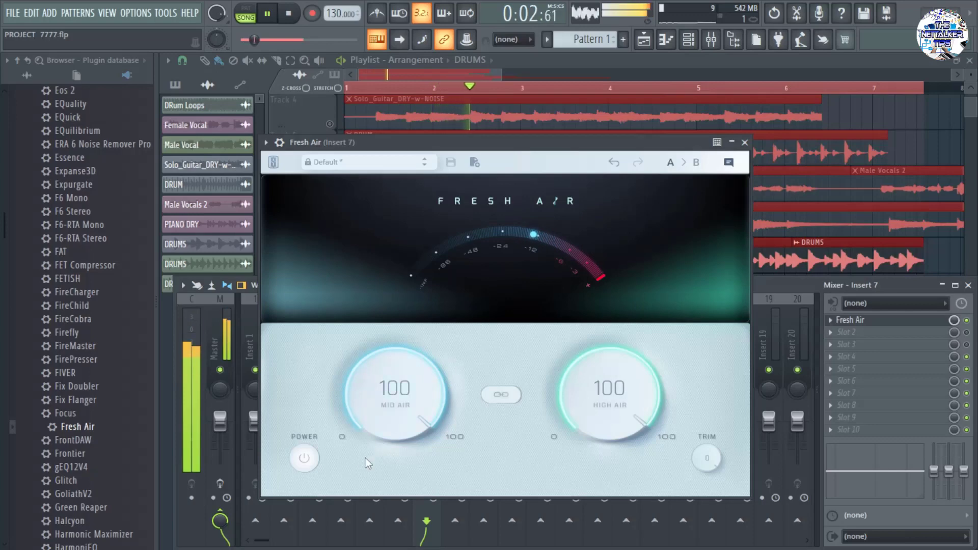
Step: Toggle Fresh Air's bypass four times for A/B comparison, leaving processing on
{"action": "left_click", "coordinate": [304, 458]}
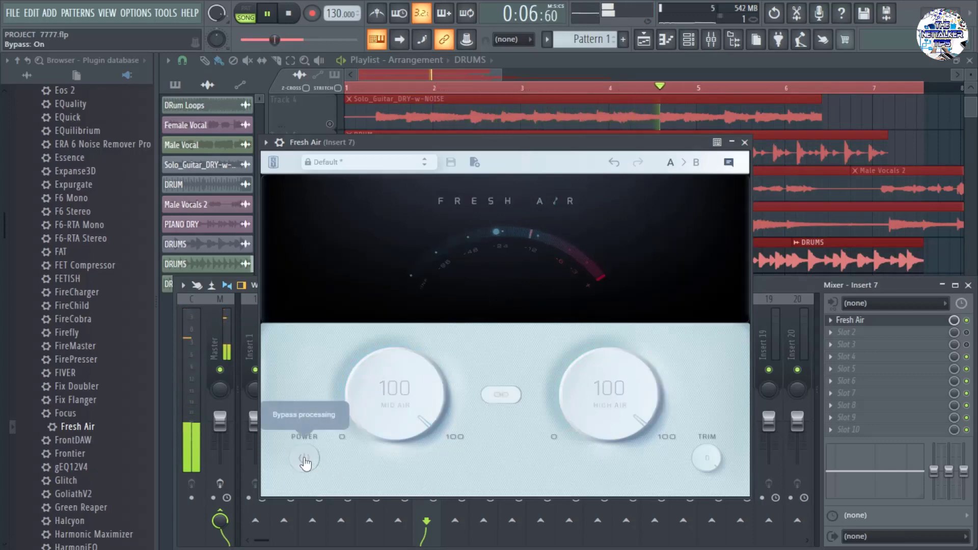
{"action": "left_click", "coordinate": [304, 459]}
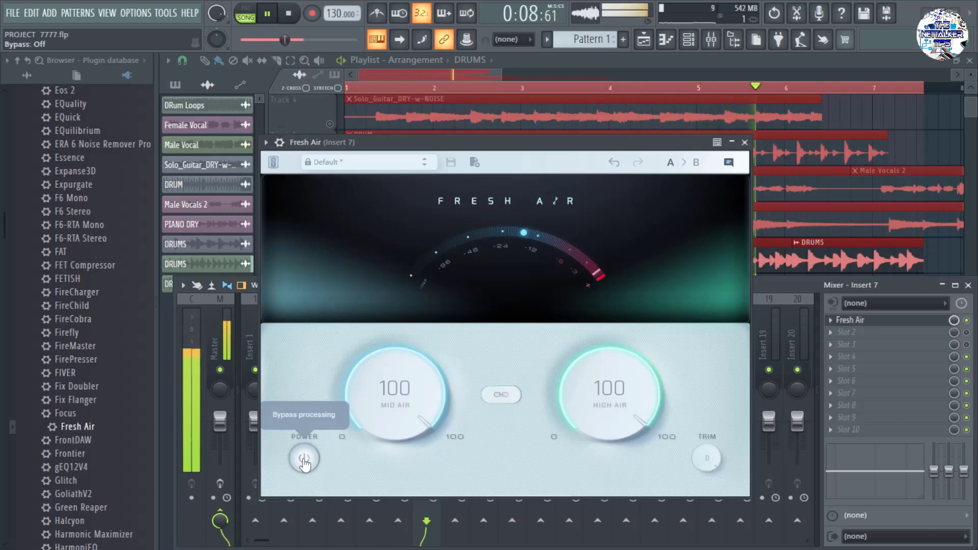
{"action": "left_click", "coordinate": [304, 459]}
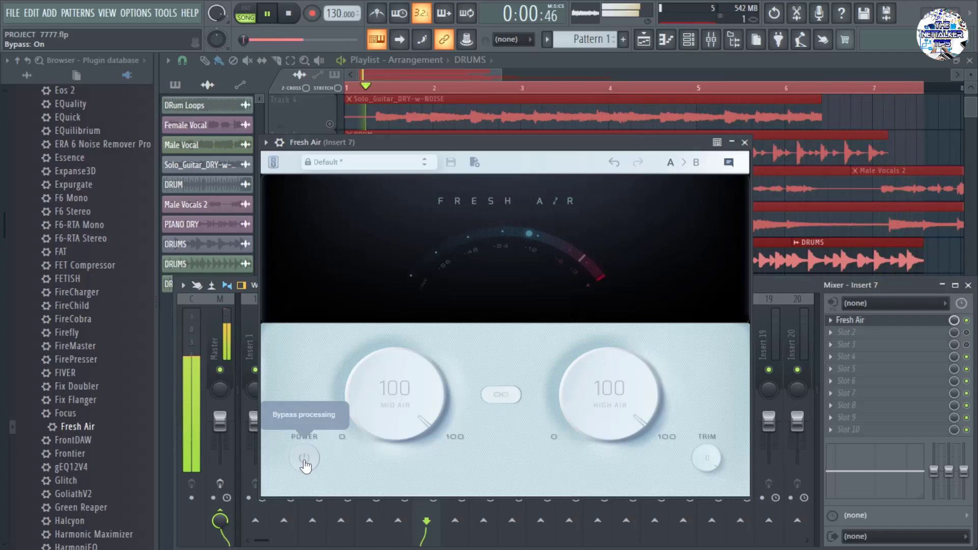
{"action": "left_click", "coordinate": [305, 458]}
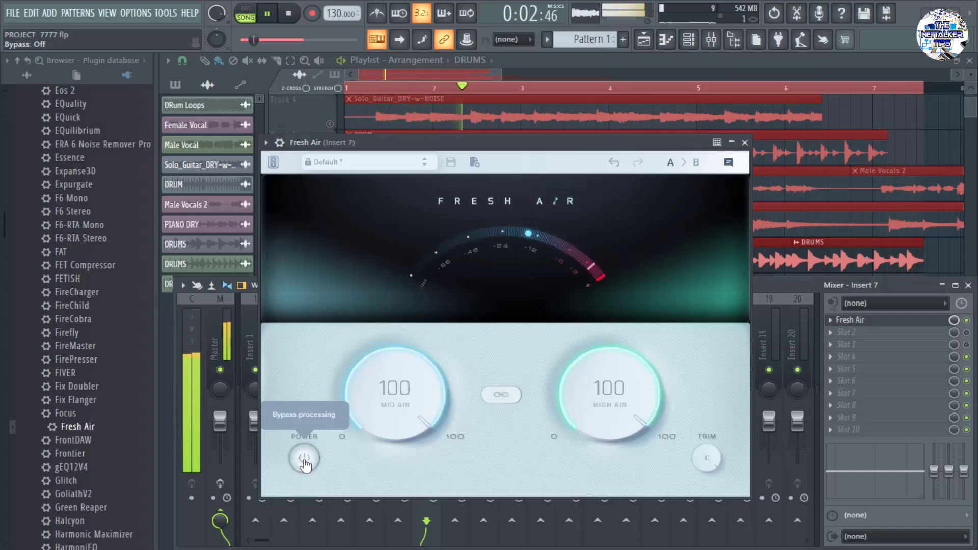
{"action": "left_click", "coordinate": [305, 458]}
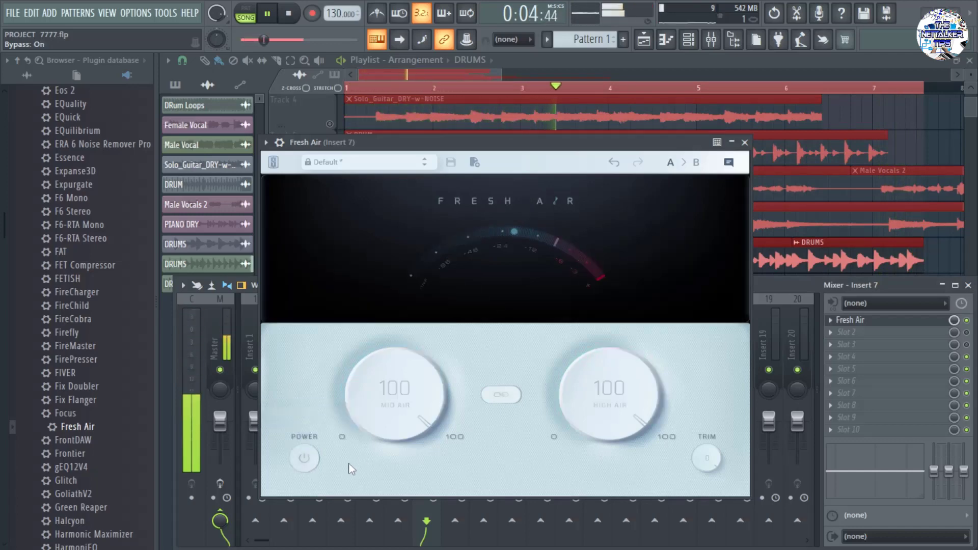
{"action": "left_click", "coordinate": [305, 461]}
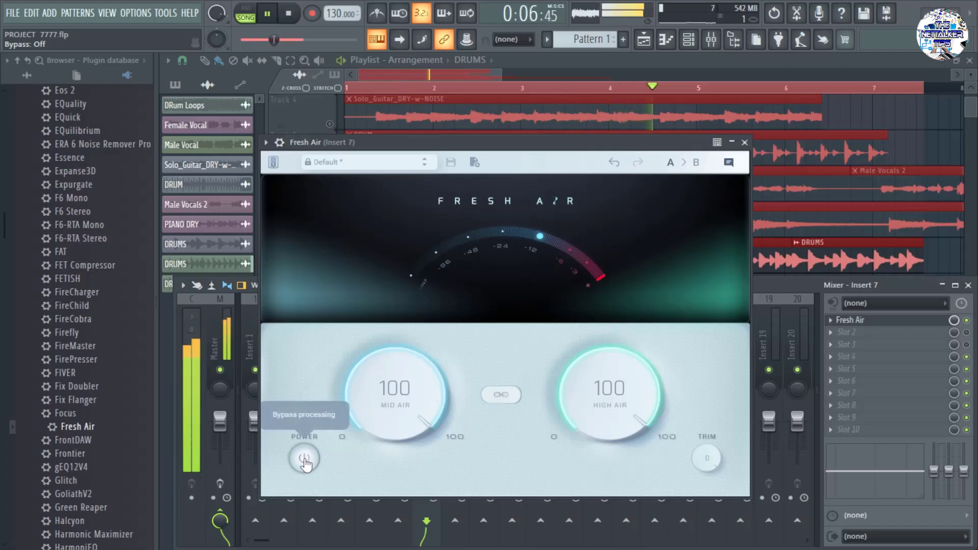
{"action": "left_click", "coordinate": [305, 460]}
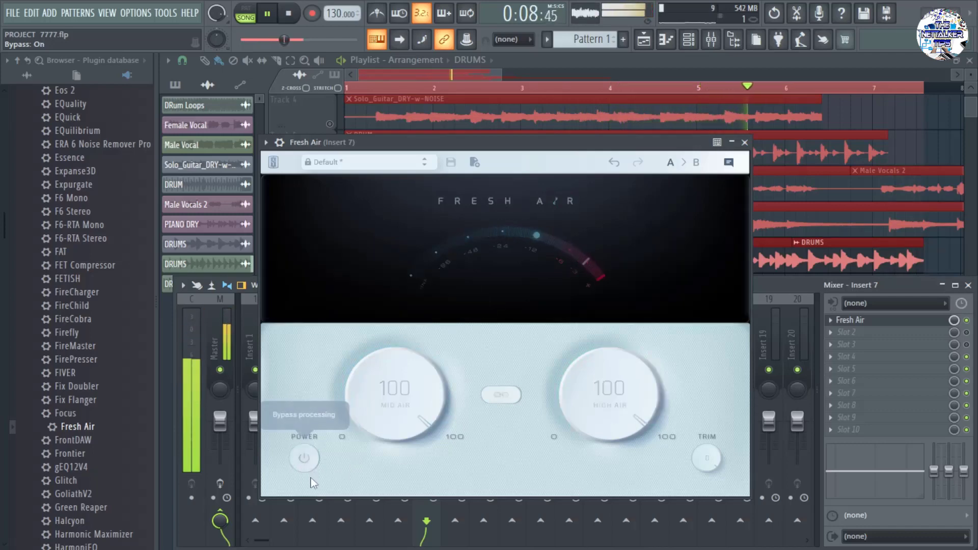
{"action": "left_click", "coordinate": [304, 458]}
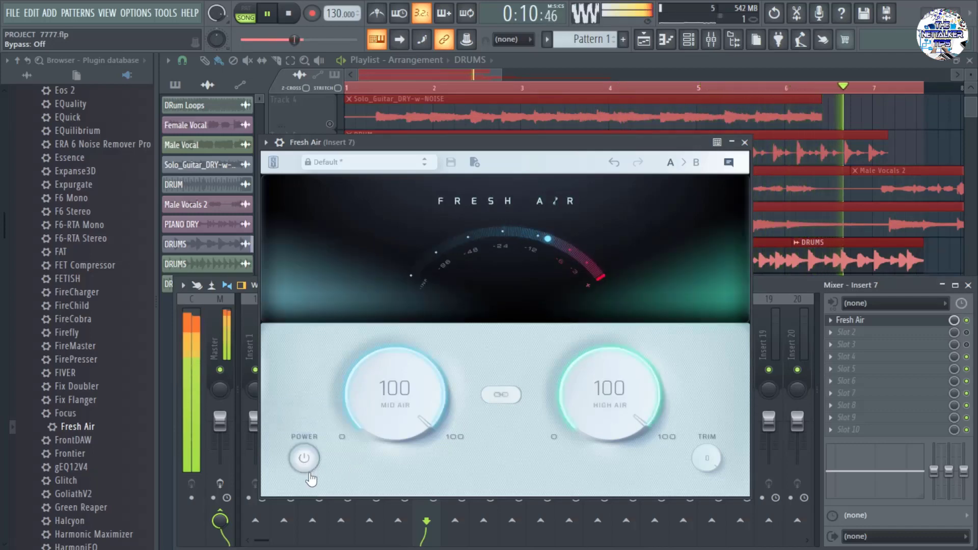
Step: Pull High Air down to 33 and Mid Air to 37, then stop playback
{"action": "left_click_drag", "start_coordinate": [626, 376], "coordinate": [590, 462]}
{"action": "left_click_drag", "start_coordinate": [395, 387], "coordinate": [405, 450]}
{"action": "left_click_drag", "start_coordinate": [622, 397], "coordinate": [627, 456]}
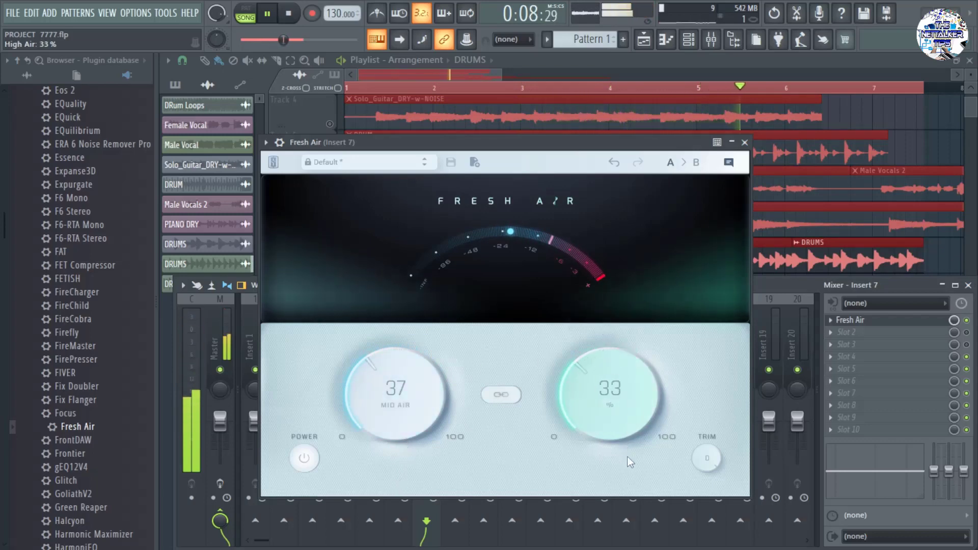
{"action": "mouse_move", "coordinate": [500, 142]}
{"action": "left_mouse_down"}
{"action": "mouse_move", "coordinate": [598, 145]}
{"action": "mouse_move", "coordinate": [517, 121]}
{"action": "mouse_move", "coordinate": [502, 133]}
{"action": "left_mouse_up"}
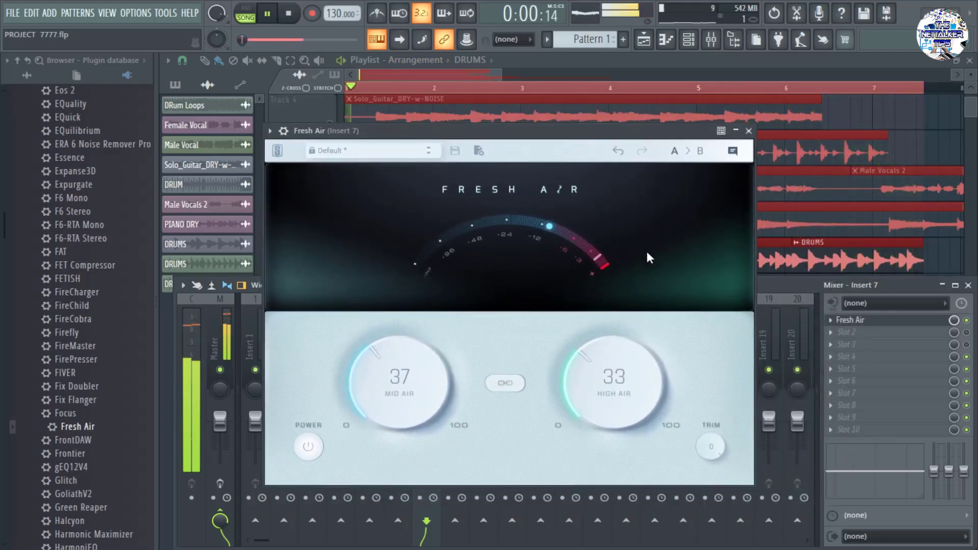
{"action": "left_click", "coordinate": [288, 15]}
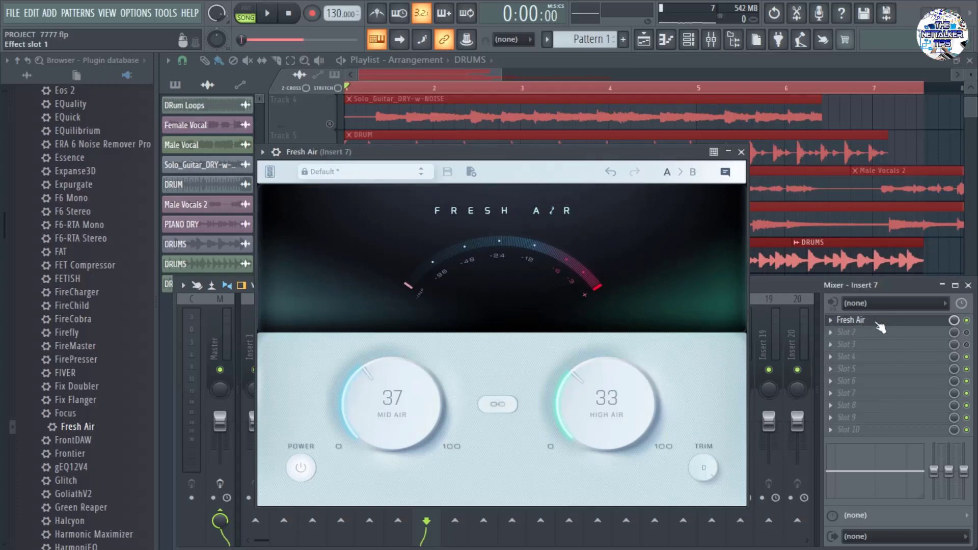
Step: Solo Track 6 in the playlist, then reopen the mixer on Insert 7 and restart playback
{"action": "left_click_drag", "start_coordinate": [519, 164], "coordinate": [492, 174]}
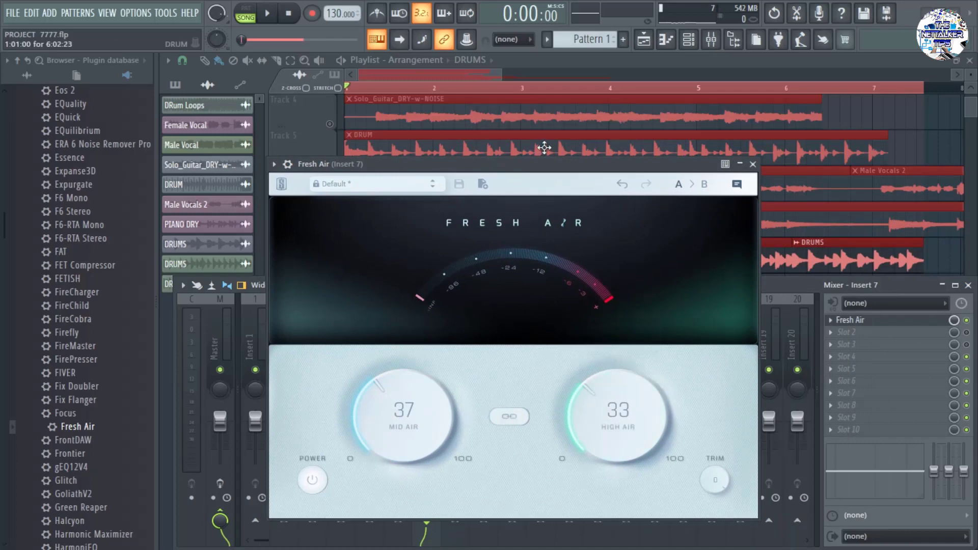
{"action": "left_click_drag", "start_coordinate": [550, 173], "coordinate": [574, 250]}
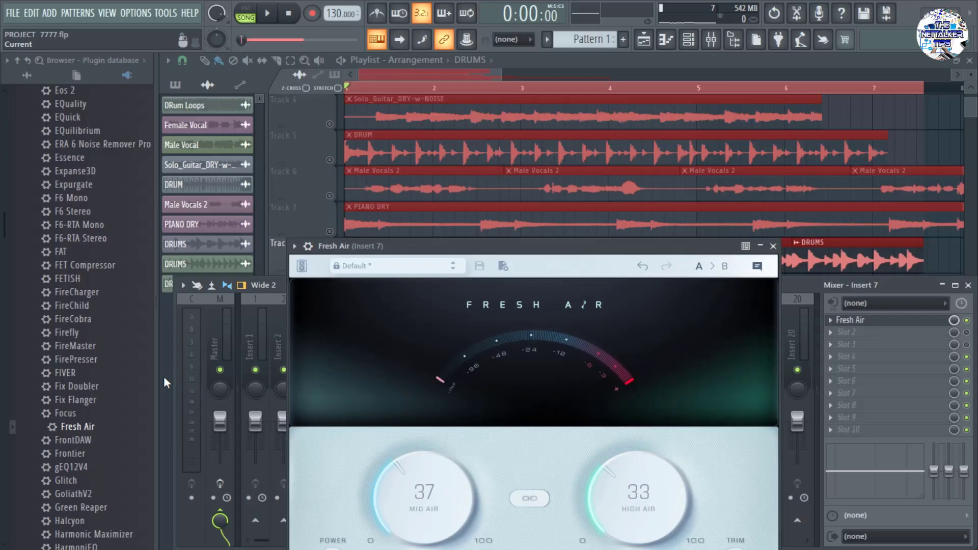
{"action": "key", "text": "F9"}
{"action": "left_click_drag", "start_coordinate": [427, 246], "coordinate": [478, 377]}
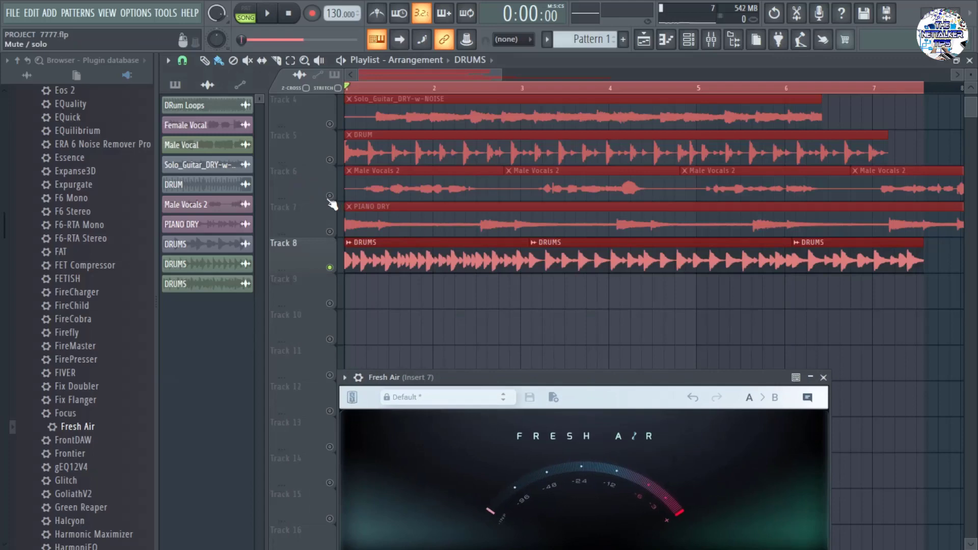
{"action": "right_click", "coordinate": [330, 195]}
{"action": "left_click_drag", "start_coordinate": [566, 370], "coordinate": [488, 217]}
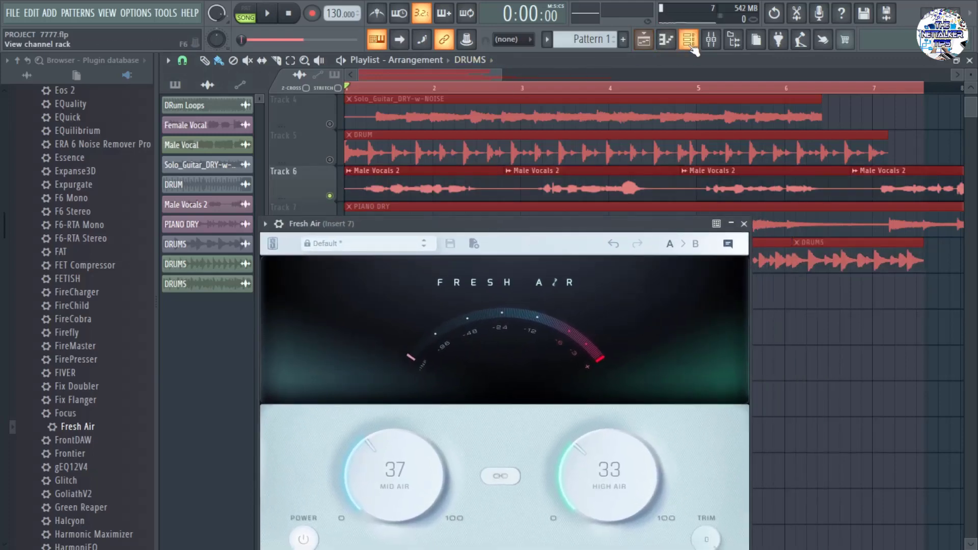
{"action": "left_click", "coordinate": [711, 41]}
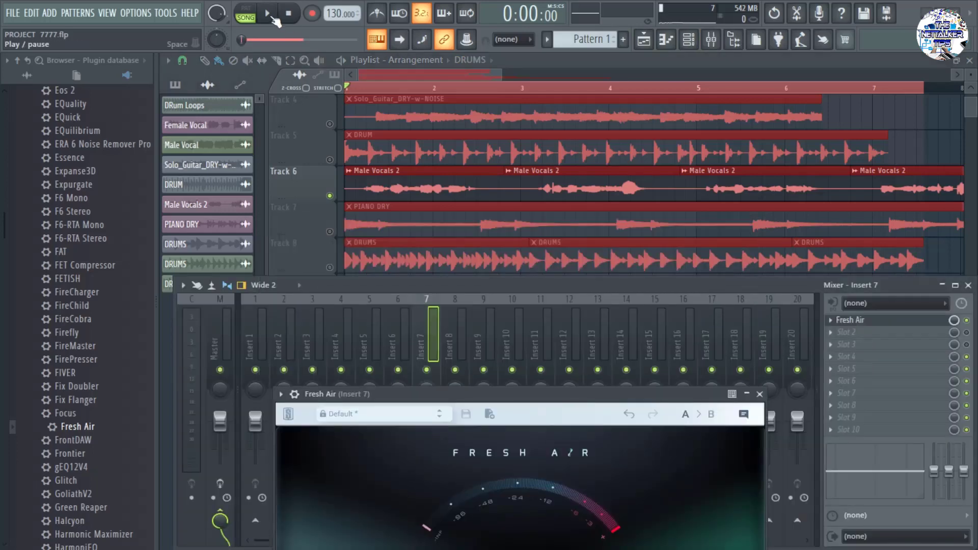
{"action": "left_click", "coordinate": [269, 15]}
Step: Sweep Fresh Air's Mid Air and High Air knobs through their ranges to audition the effect
{"action": "left_click_drag", "start_coordinate": [564, 395], "coordinate": [564, 117]}
{"action": "left_click_drag", "start_coordinate": [384, 386], "coordinate": [446, 473]}
{"action": "left_click_drag", "start_coordinate": [615, 367], "coordinate": [611, 484]}
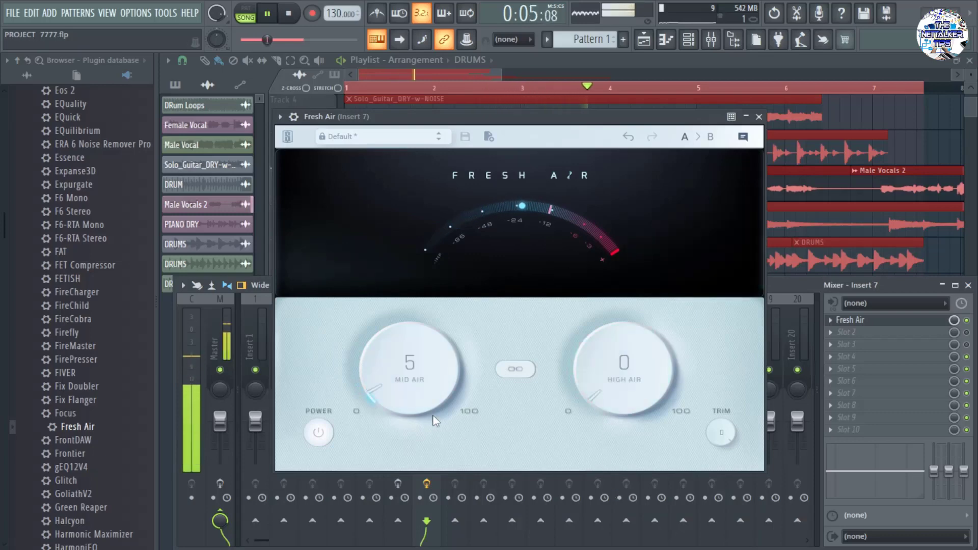
{"action": "left_click_drag", "start_coordinate": [407, 381], "coordinate": [399, 393]}
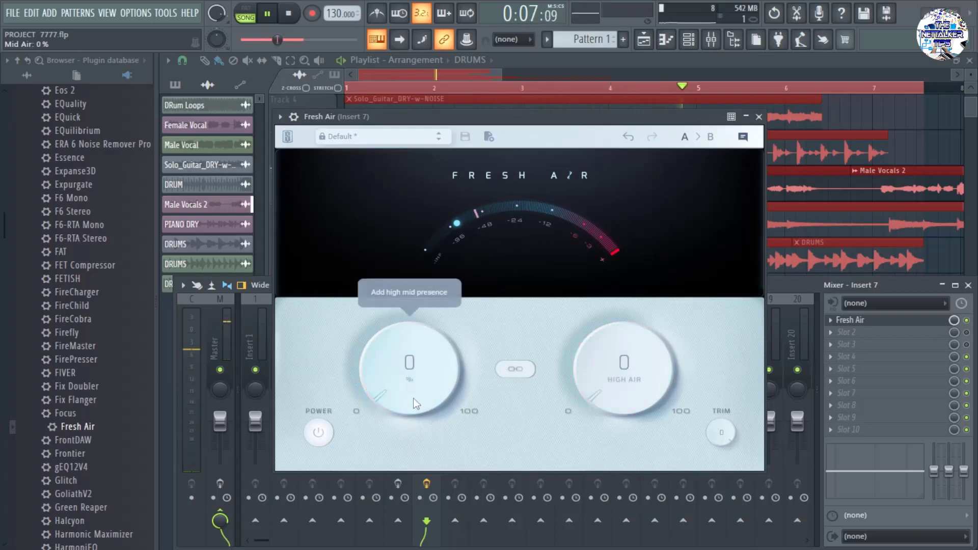
{"action": "left_click_drag", "start_coordinate": [402, 397], "coordinate": [407, 144]}
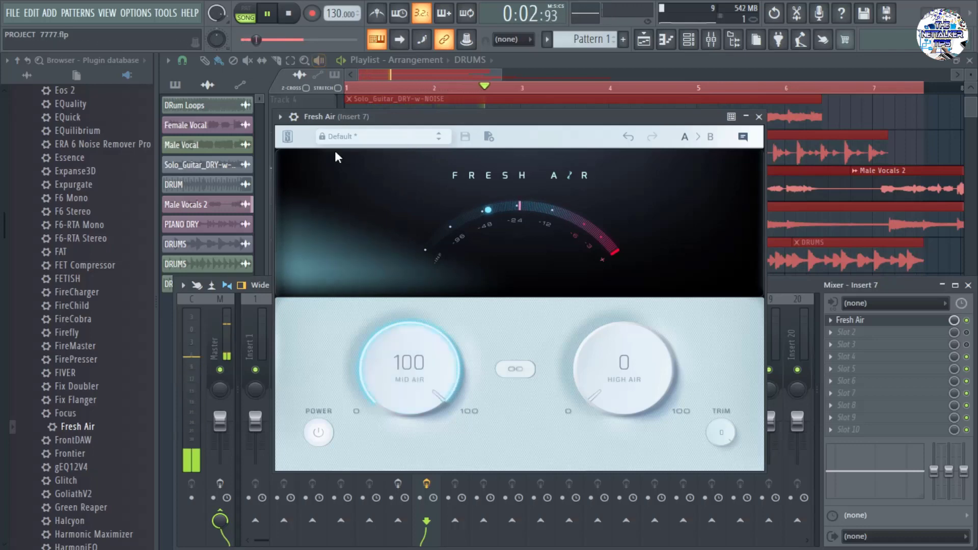
{"action": "left_click_drag", "start_coordinate": [418, 346], "coordinate": [425, 432]}
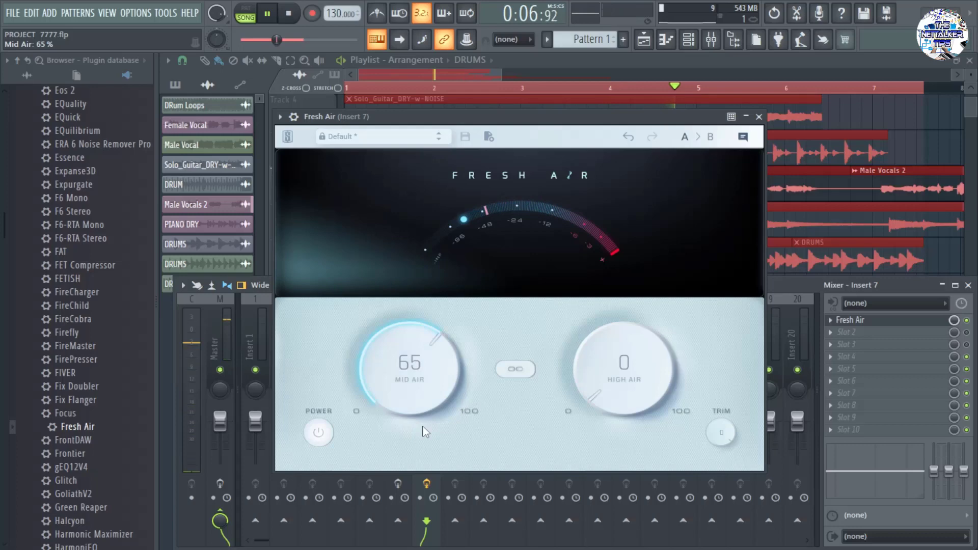
{"action": "left_click_drag", "start_coordinate": [634, 395], "coordinate": [617, 176]}
Step: Fine-tune the knobs by scrolling, settling on Mid Air 40 and High Air 58
{"action": "scroll", "coordinate": [404, 368], "scroll_direction": "down", "scroll_amount": 5}
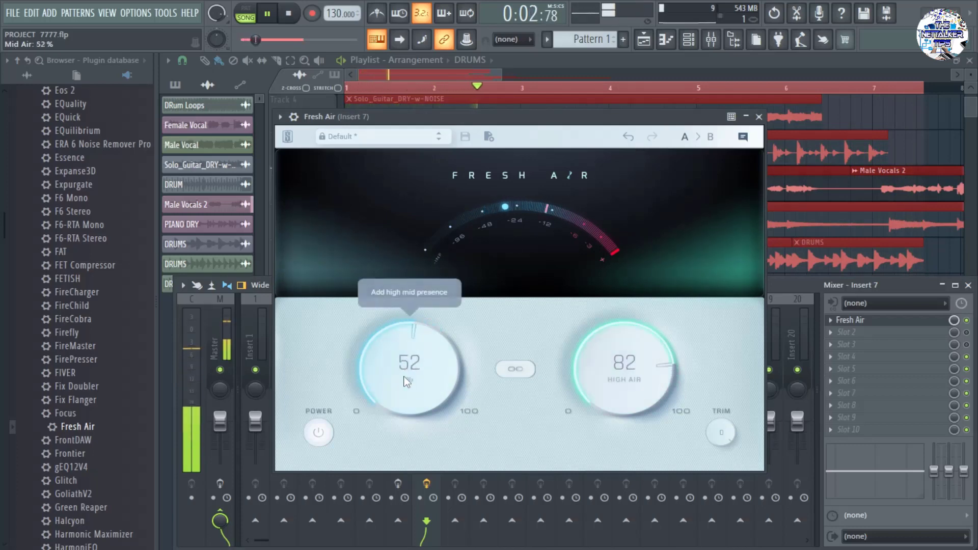
{"action": "scroll", "coordinate": [619, 365], "scroll_direction": "down", "scroll_amount": 2}
{"action": "scroll", "coordinate": [618, 393], "scroll_direction": "down", "scroll_amount": 2}
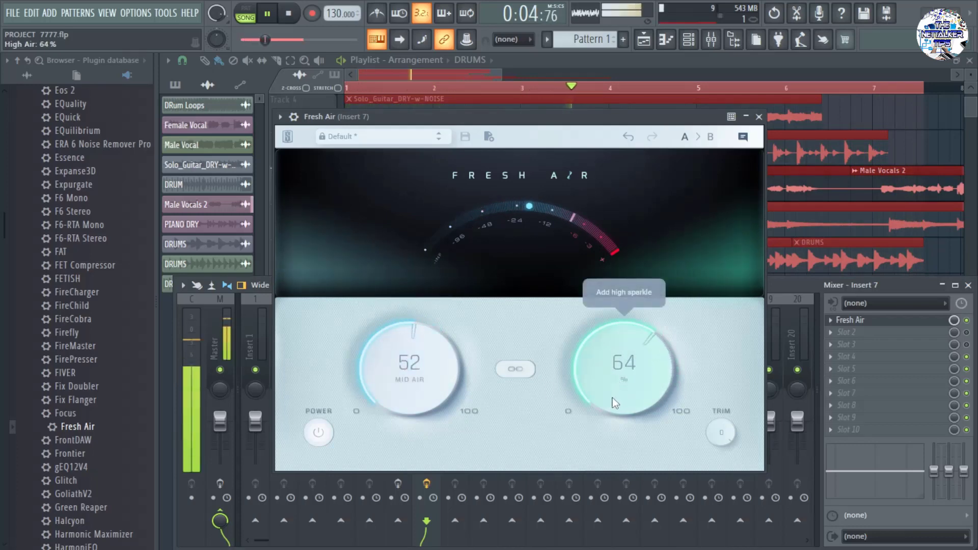
{"action": "scroll", "coordinate": [611, 409], "scroll_direction": "down", "scroll_amount": 2}
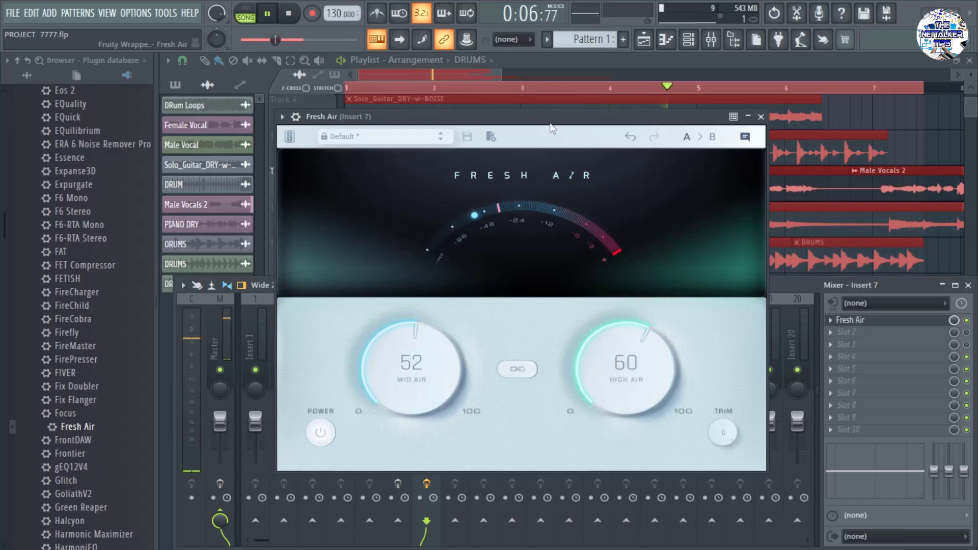
{"action": "left_click_drag", "start_coordinate": [537, 117], "coordinate": [562, 130]}
{"action": "scroll", "coordinate": [442, 415], "scroll_direction": "down", "scroll_amount": 14}
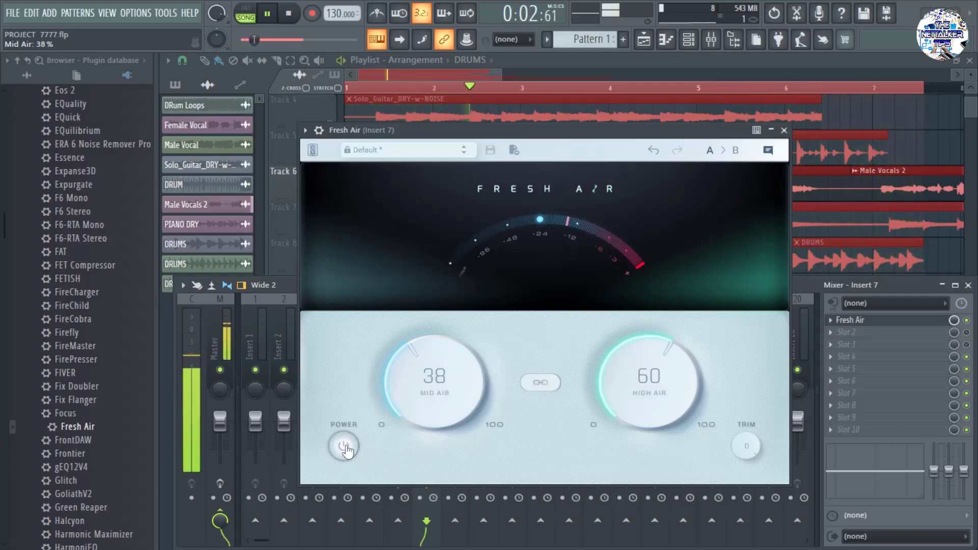
{"action": "left_click_drag", "start_coordinate": [568, 144], "coordinate": [582, 144]}
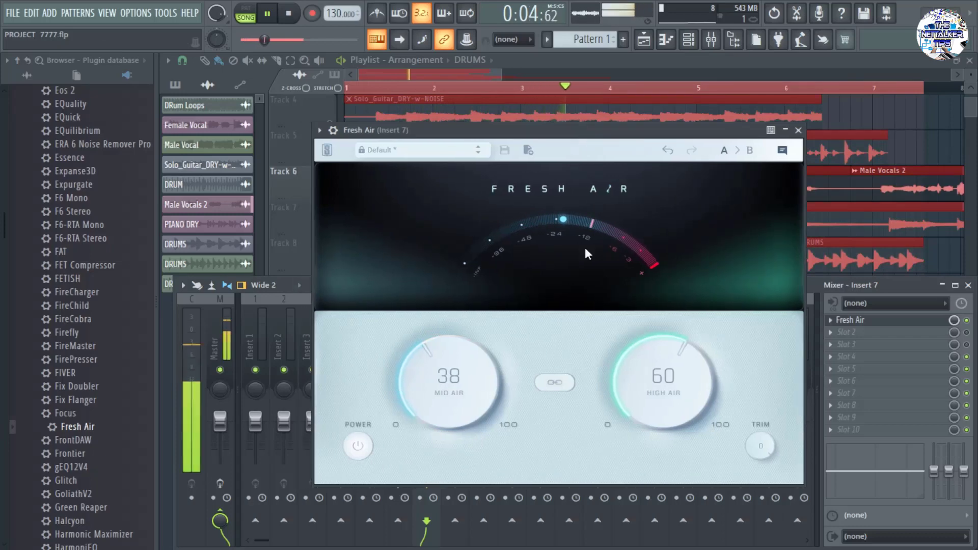
{"action": "scroll", "coordinate": [449, 382], "scroll_direction": "up", "scroll_amount": 2}
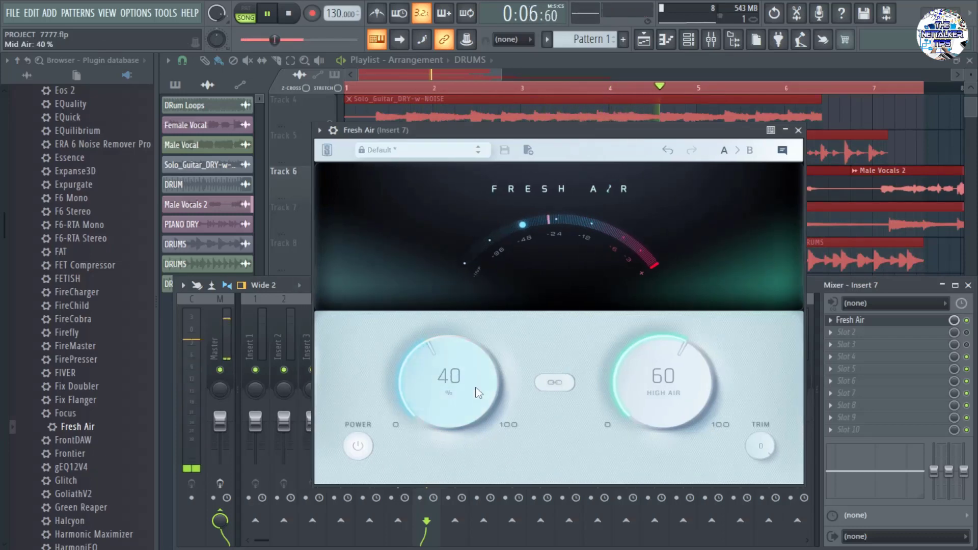
{"action": "scroll", "coordinate": [670, 389], "scroll_direction": "down", "scroll_amount": 1}
{"action": "scroll", "coordinate": [670, 390], "scroll_direction": "down", "scroll_amount": 1}
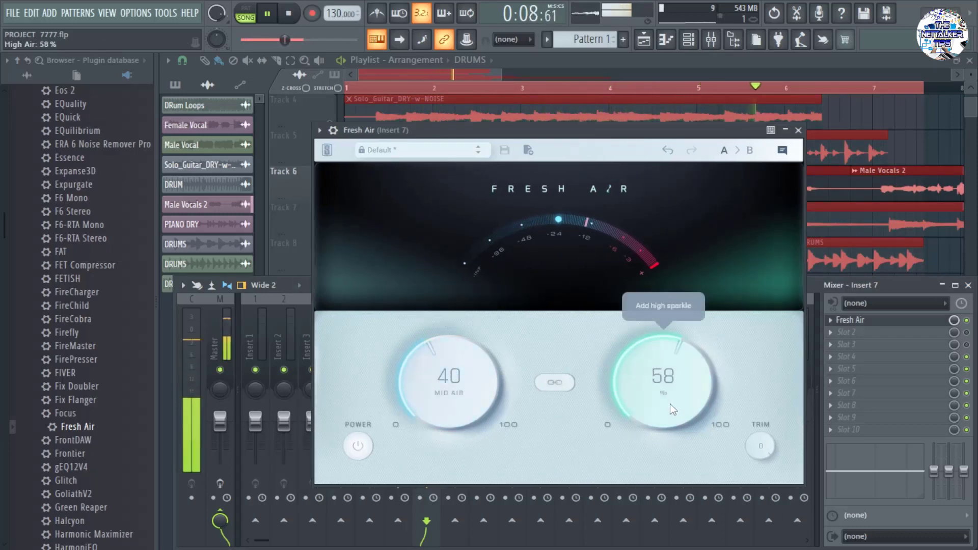
Step: A/B the drums by toggling Fresh Air bypass four times, then nudge High Air to 60
{"action": "left_click", "coordinate": [358, 448]}
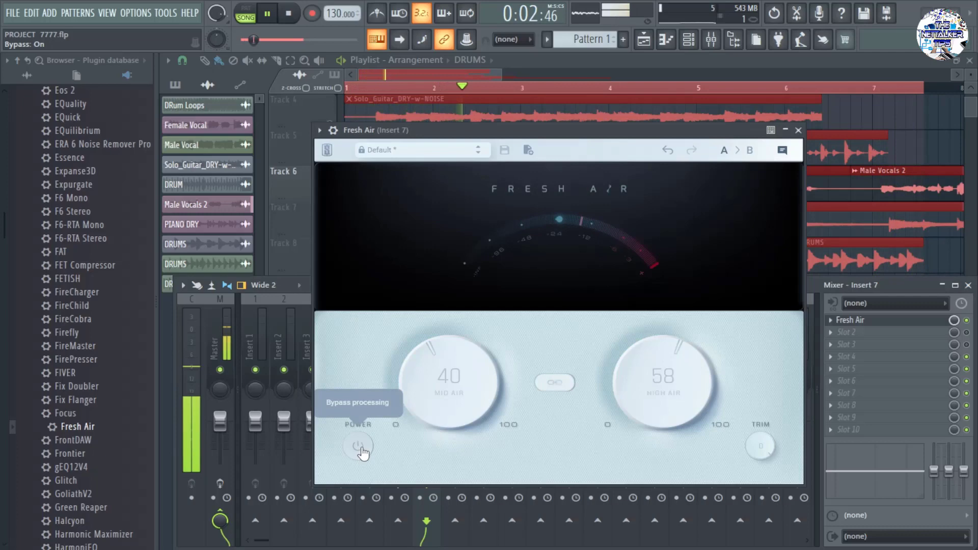
{"action": "left_click", "coordinate": [358, 447]}
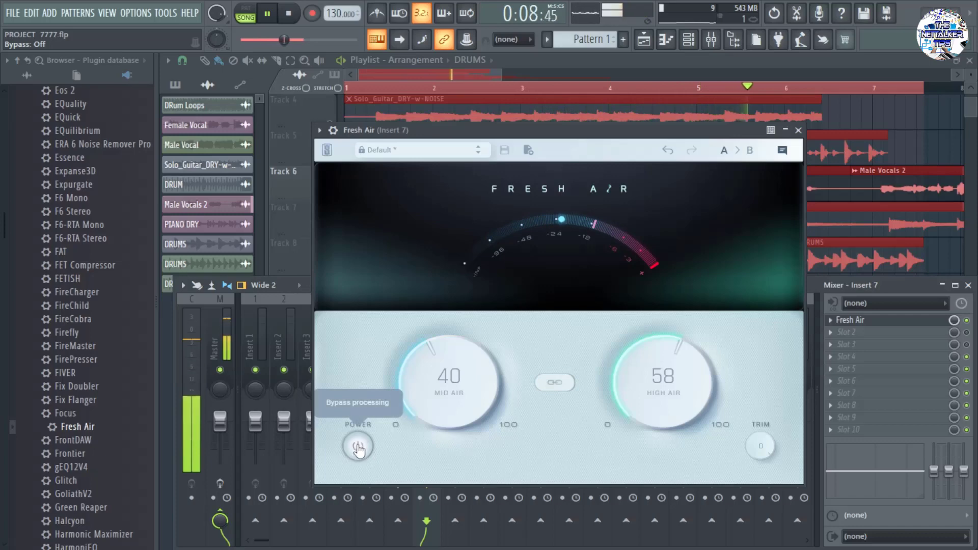
{"action": "left_click", "coordinate": [358, 447]}
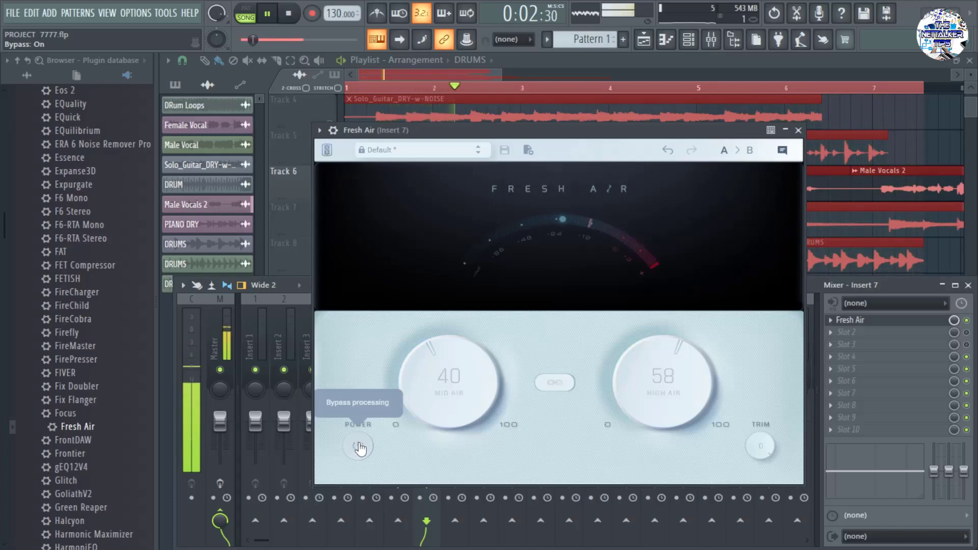
{"action": "left_click", "coordinate": [359, 446]}
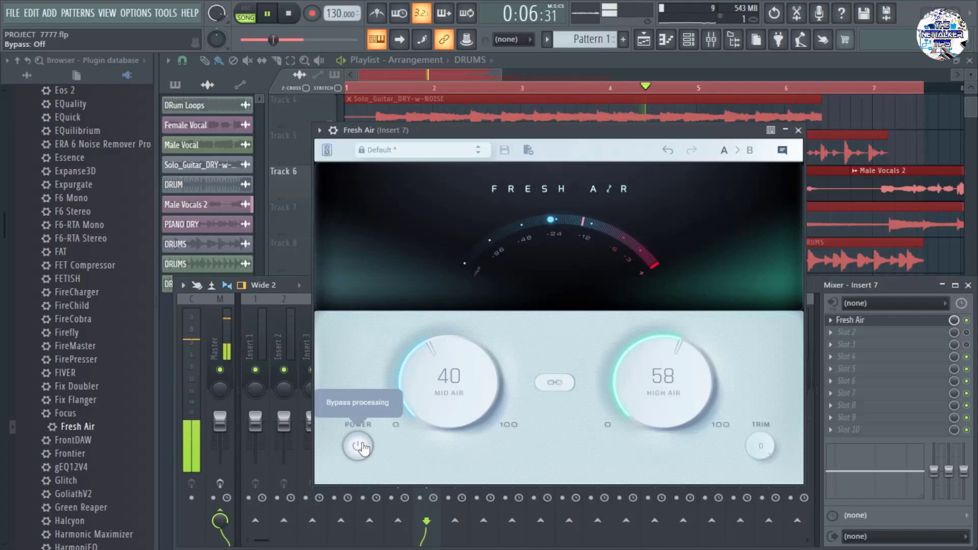
{"action": "left_click", "coordinate": [360, 447]}
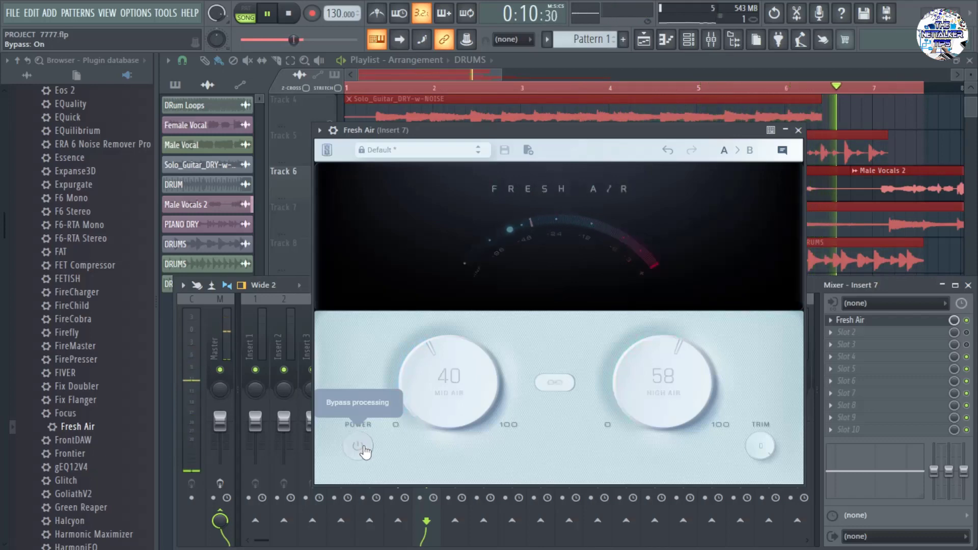
{"action": "left_click", "coordinate": [360, 447]}
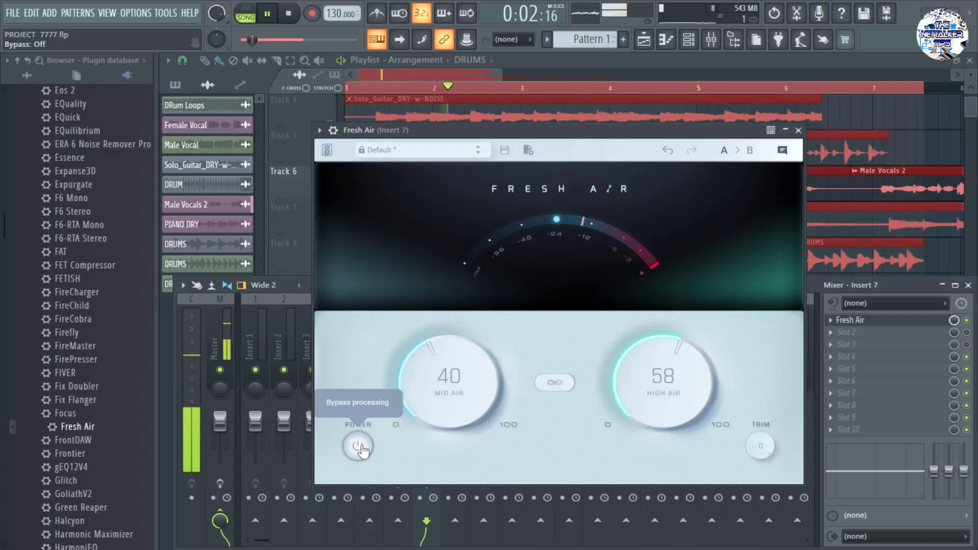
{"action": "left_click", "coordinate": [360, 447]}
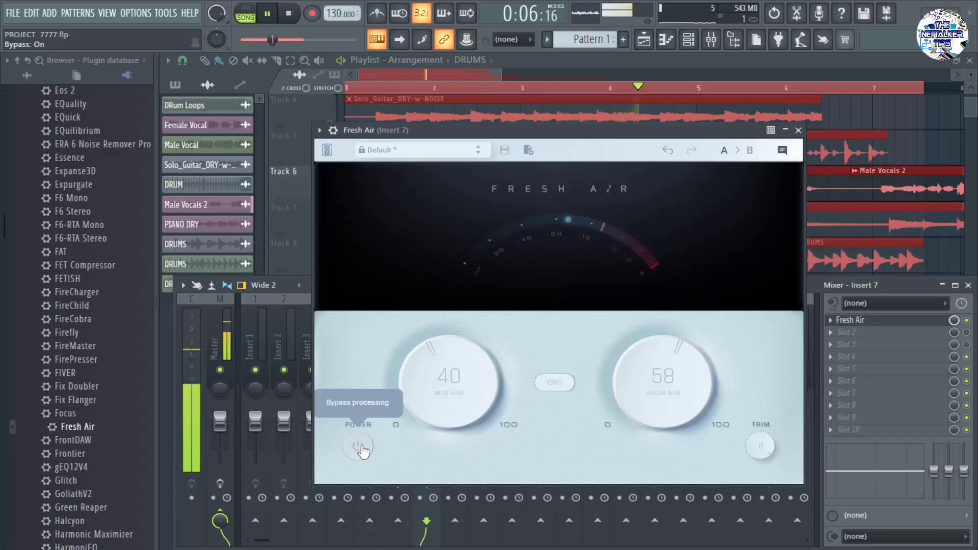
{"action": "left_click", "coordinate": [360, 447]}
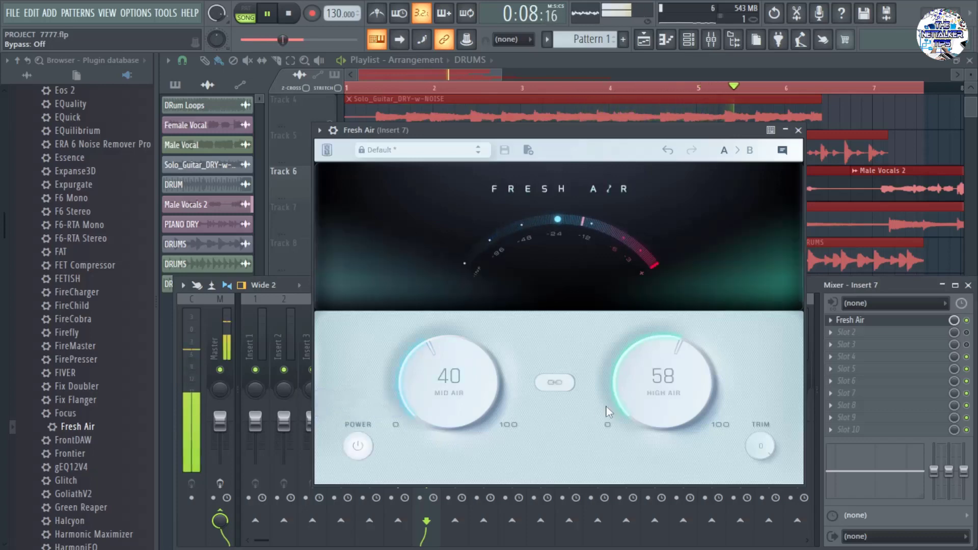
{"action": "scroll", "coordinate": [662, 400], "scroll_direction": "up", "scroll_amount": 2}
Step: Stop playback, link Mid Air and High Air together, and restart the song
{"action": "left_click_drag", "start_coordinate": [638, 134], "coordinate": [560, 144]}
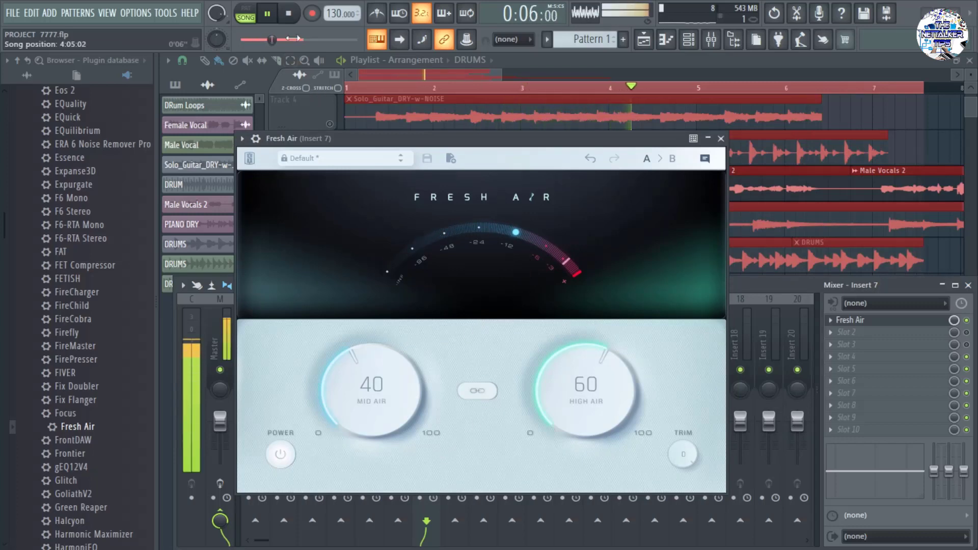
{"action": "key", "text": "space"}
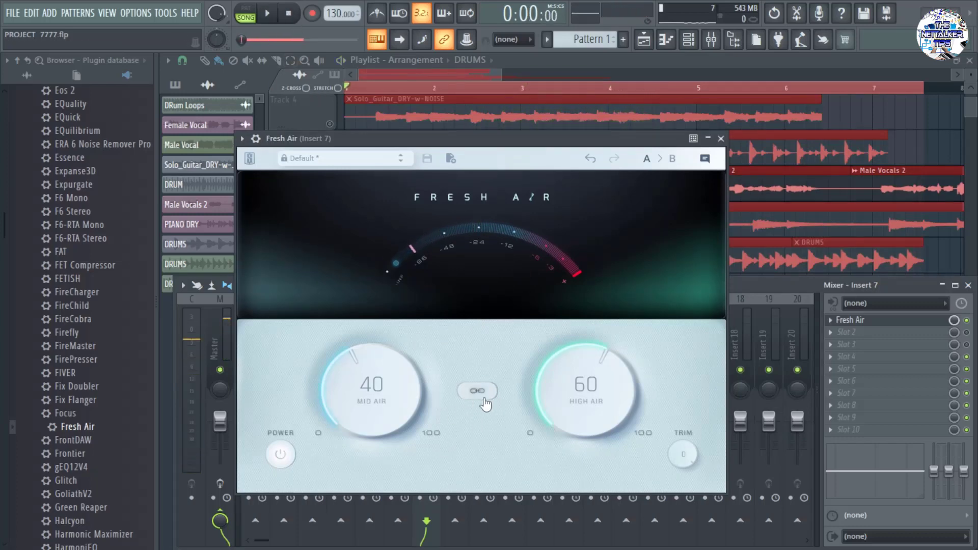
{"action": "left_click", "coordinate": [486, 397]}
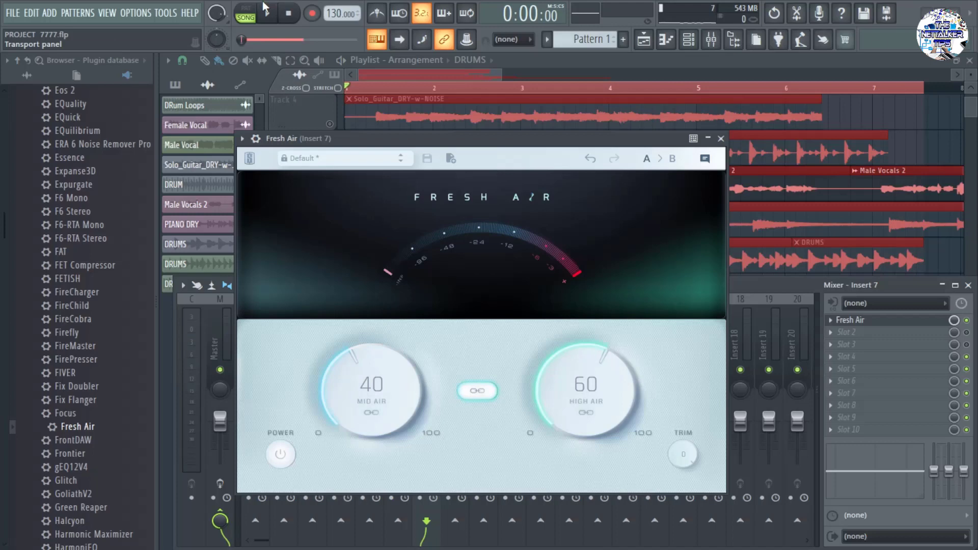
{"action": "left_click", "coordinate": [267, 14]}
Step: Raise the linked knobs to Mid Air 71 and High Air 91, then stop playback
{"action": "left_click_drag", "start_coordinate": [370, 402], "coordinate": [371, 328]}
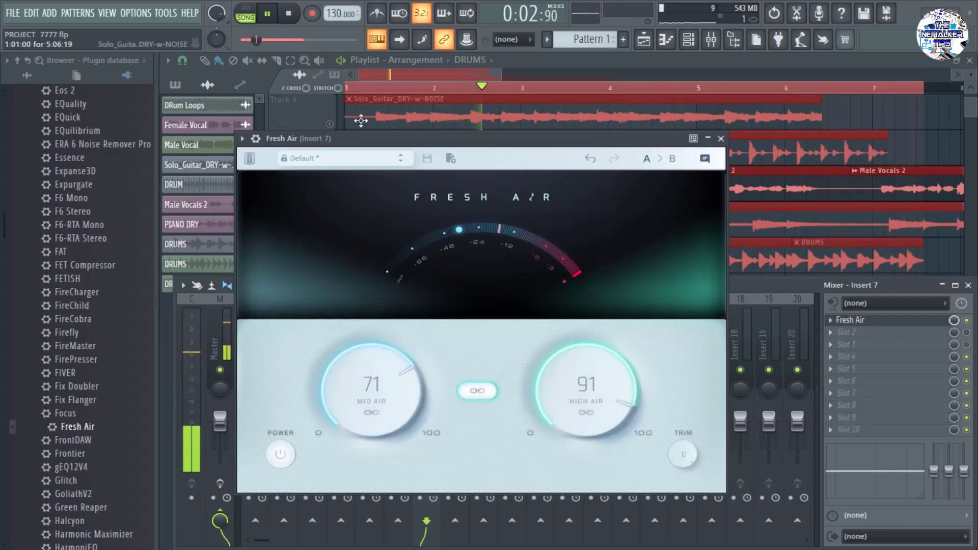
{"action": "left_click", "coordinate": [288, 13]}
{"action": "left_click_drag", "start_coordinate": [520, 146], "coordinate": [558, 143]}
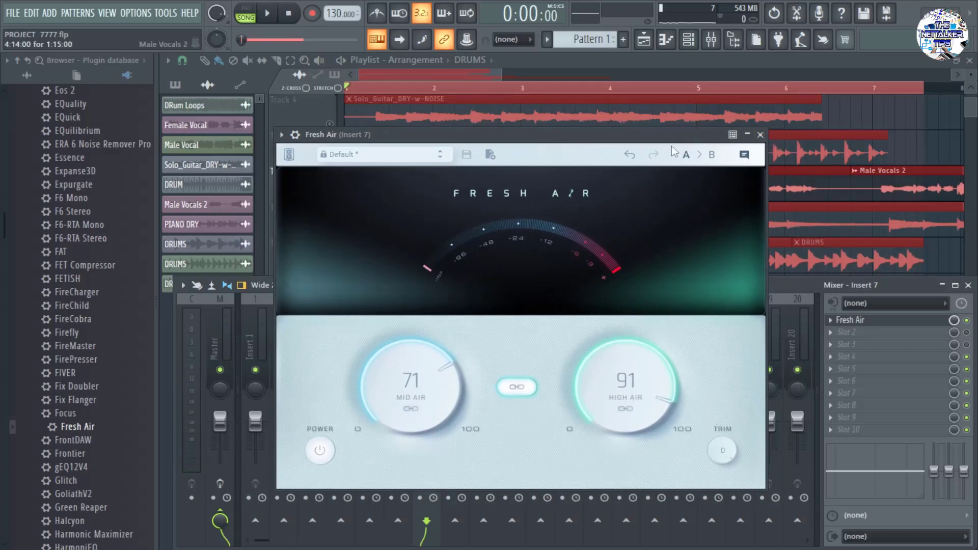
Step: Close the Mixer with F9, leaving the Fresh Air window over the playlist
{"action": "left_click_drag", "start_coordinate": [543, 141], "coordinate": [643, 171]}
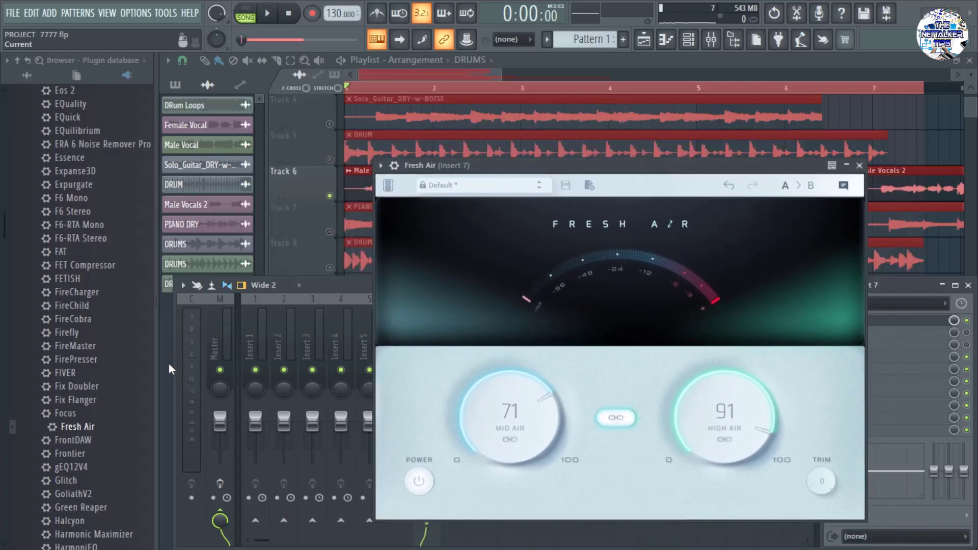
{"action": "key", "text": "F9"}
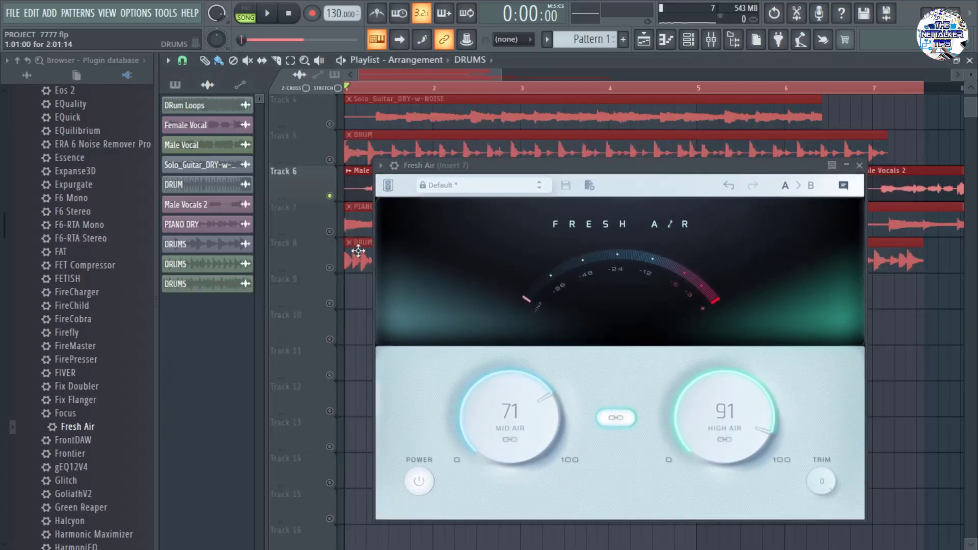
{"action": "left_click_drag", "start_coordinate": [655, 171], "coordinate": [566, 156]}
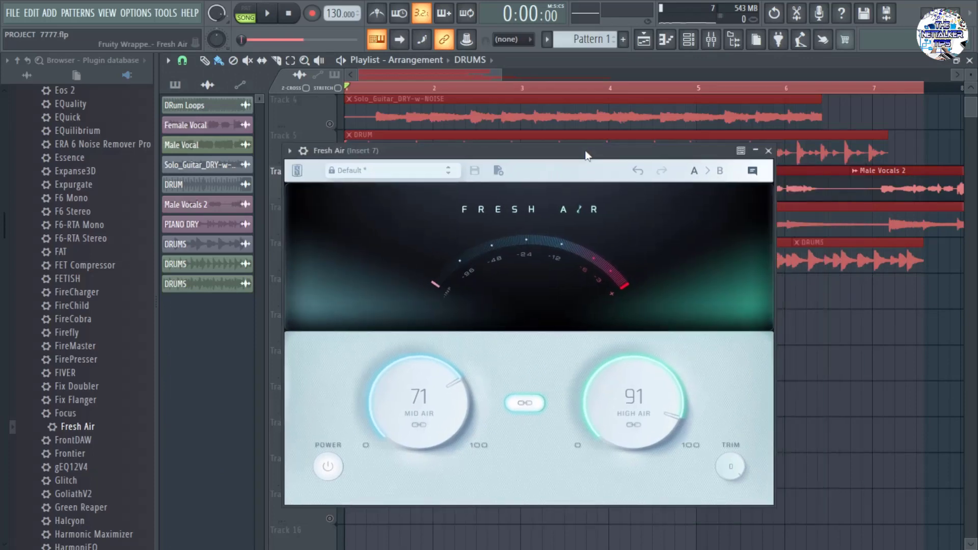